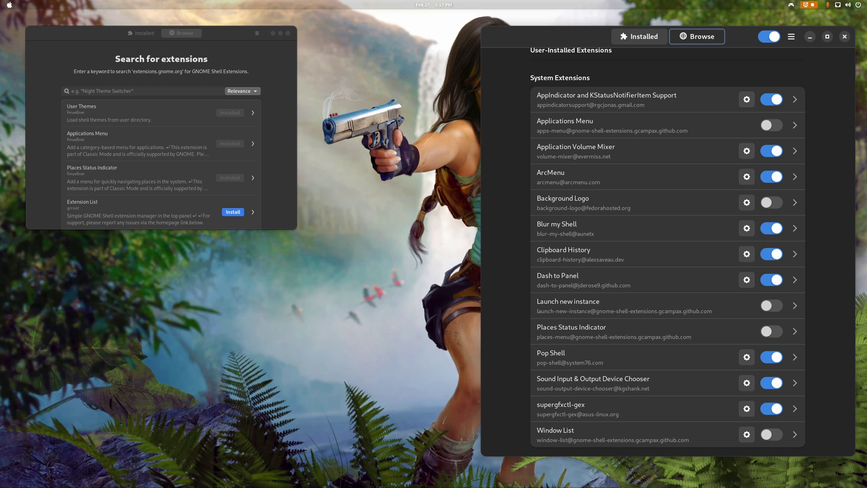
Close the duplicate Installed-tab window with Ctrl+Q and focus the extension search window
key(ctrl+q)
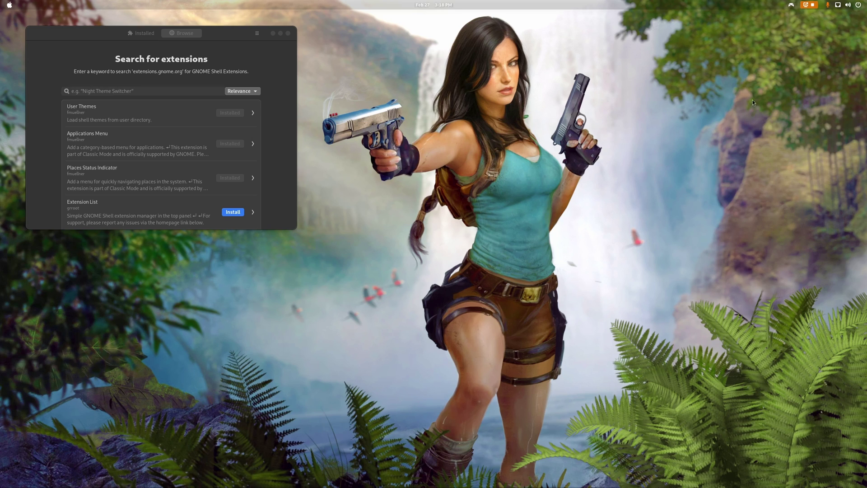
click(263, 106)
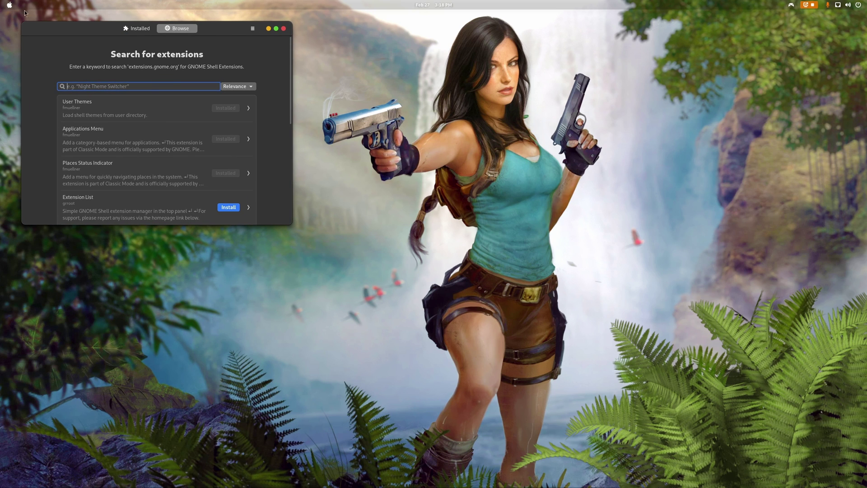
mouse_move(1, 0)
click(514, 300)
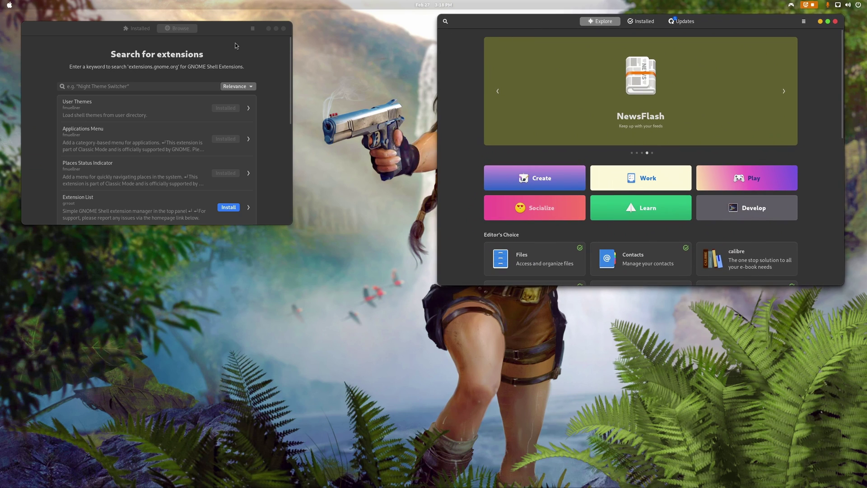
click(165, 33)
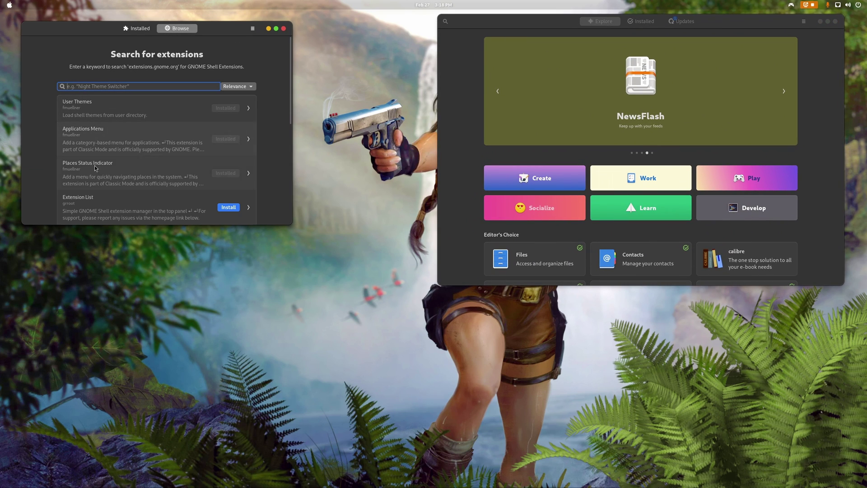
scroll(95, 168, down, 2)
scroll(96, 168, up, 2)
click(639, 25)
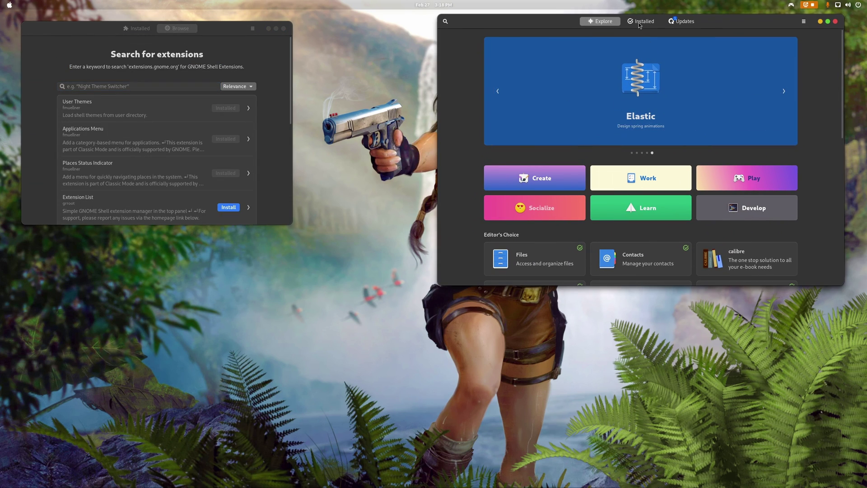
click(445, 22)
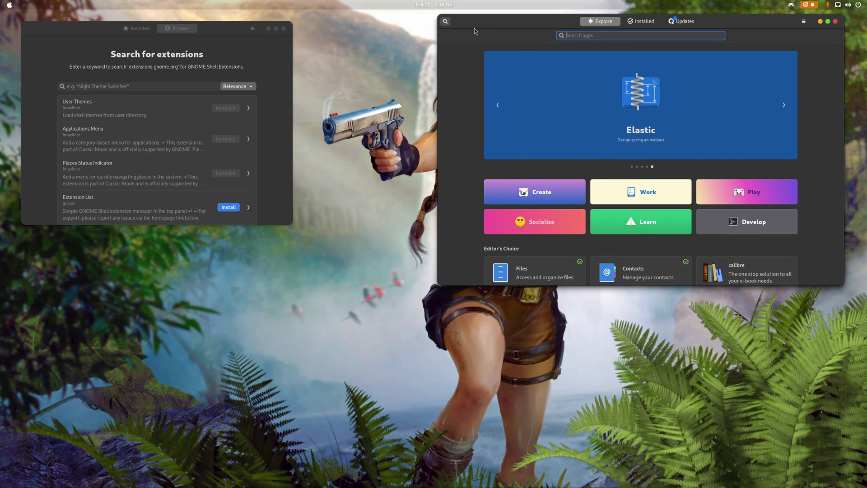
text(extension)
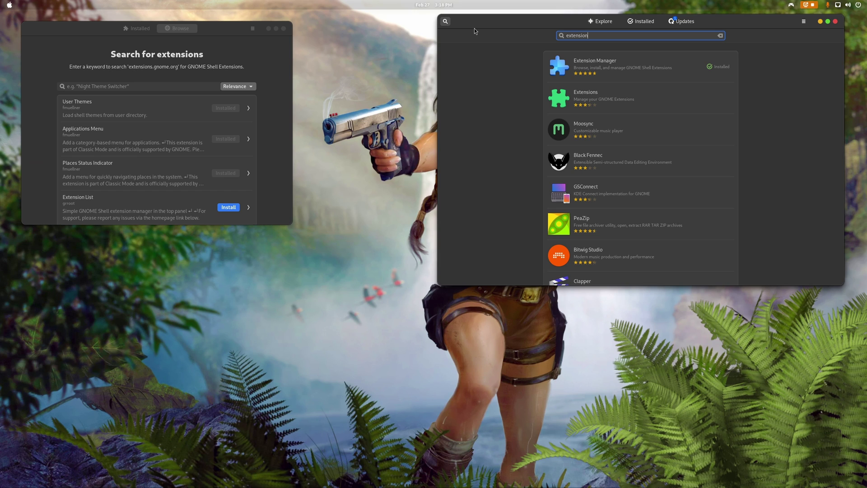
click(691, 67)
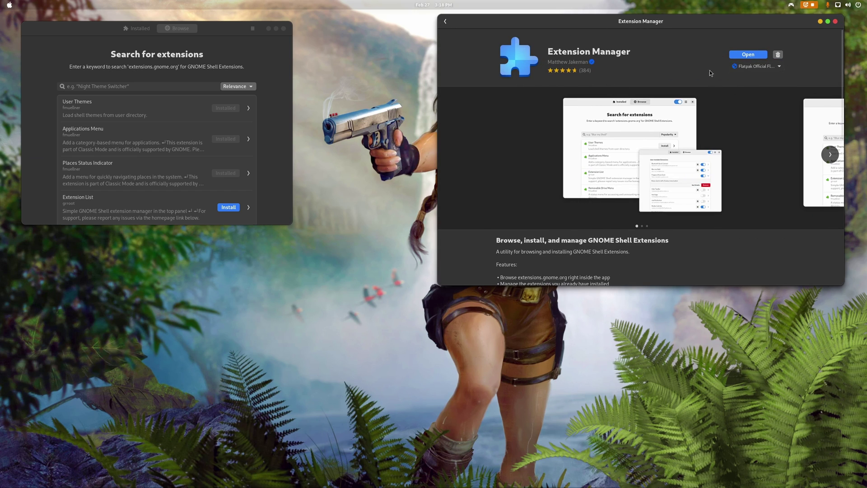
click(835, 21)
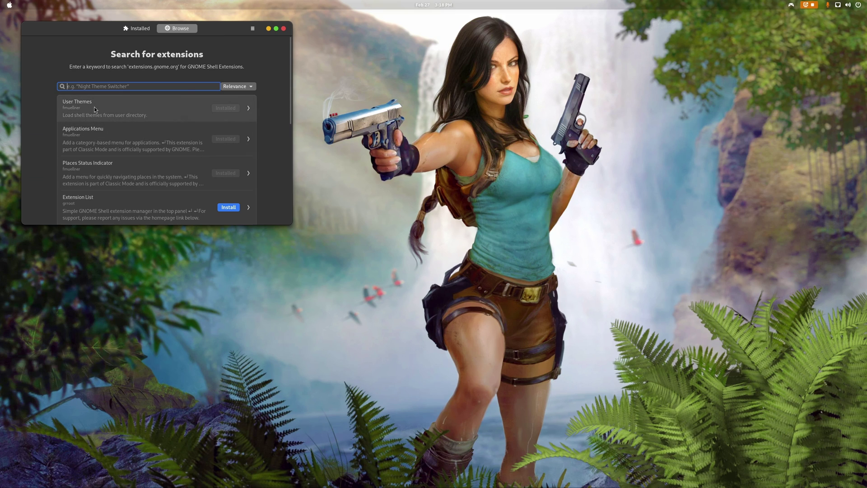
Install the Extension List extension and check its new top-bar menu
scroll(109, 136, down, 2)
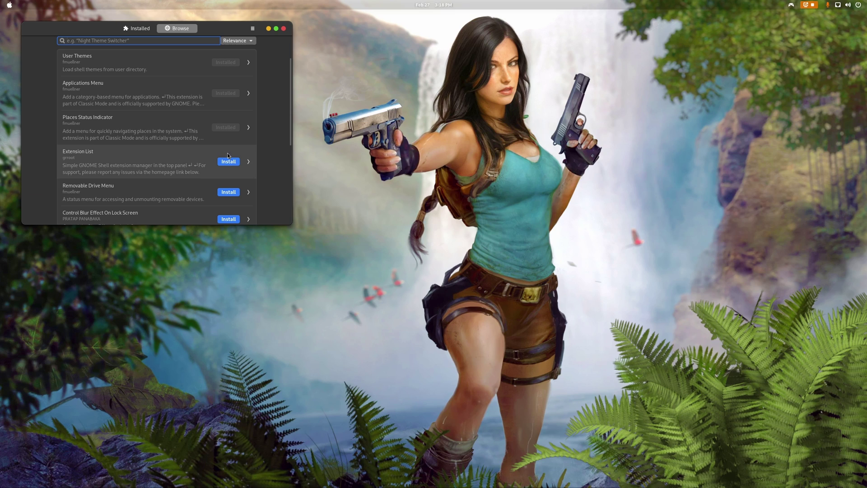
click(228, 162)
click(468, 268)
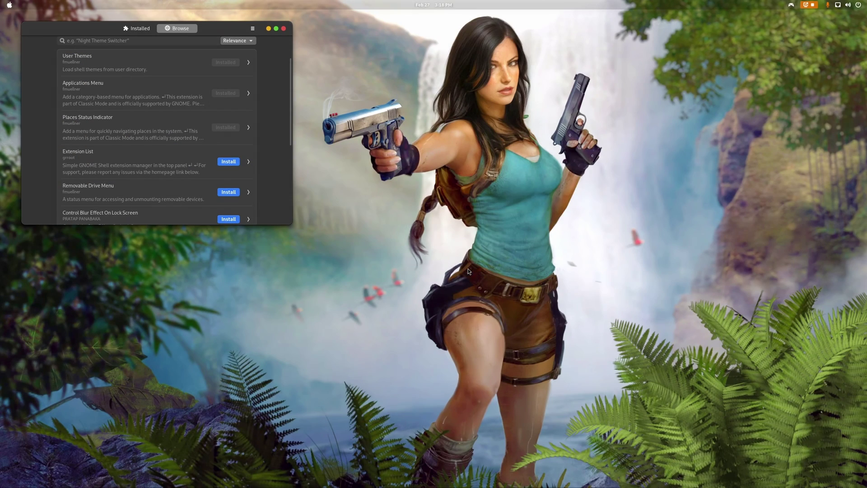
click(773, 4)
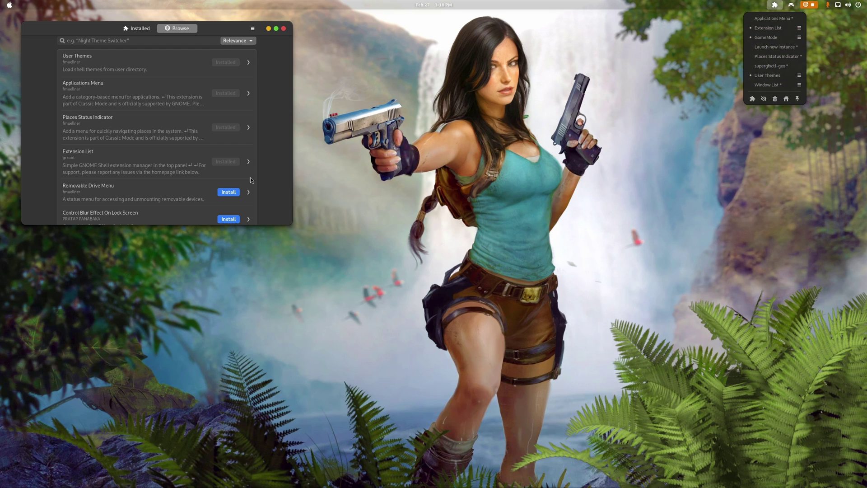
click(57, 183)
Install AppIndicator and KStatusNotifierItem Support, then return to the top of the search page
scroll(54, 182, down, 3)
scroll(53, 182, down, 1)
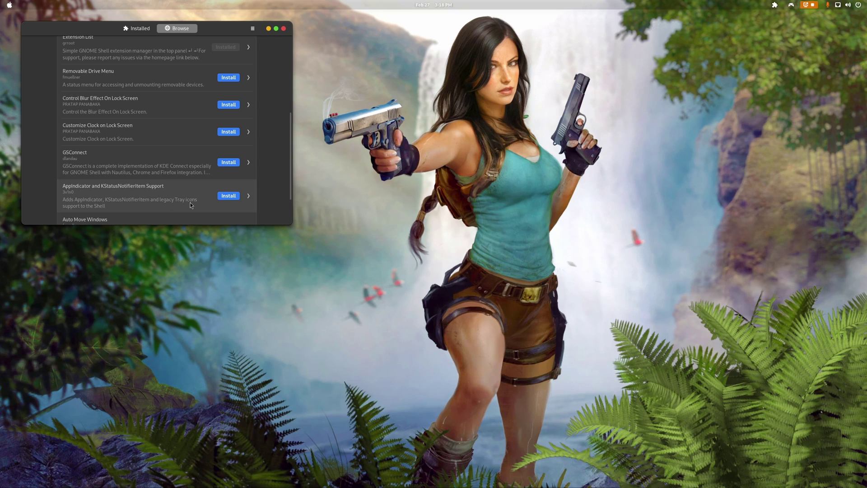
click(231, 196)
click(465, 268)
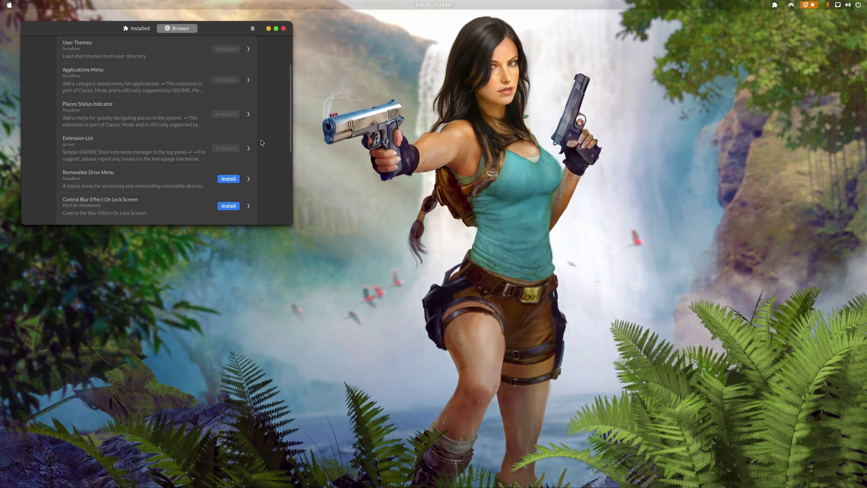
scroll(221, 150, down, 6)
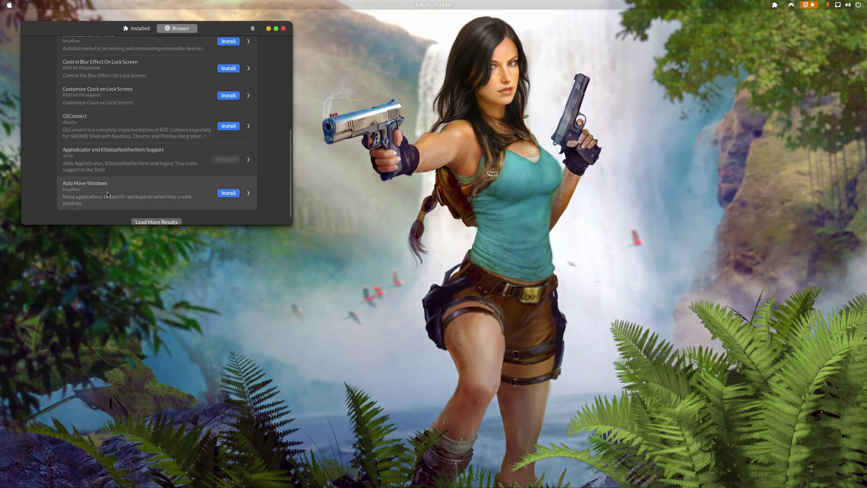
scroll(120, 183, up, 8)
click(111, 84)
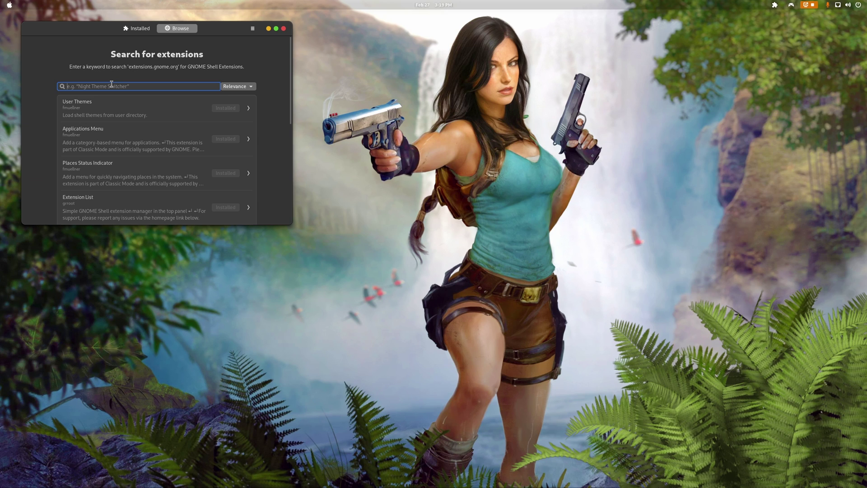
Search 'dash to panel' and install Dash to Panel to add a bottom taskbar
text(dash)
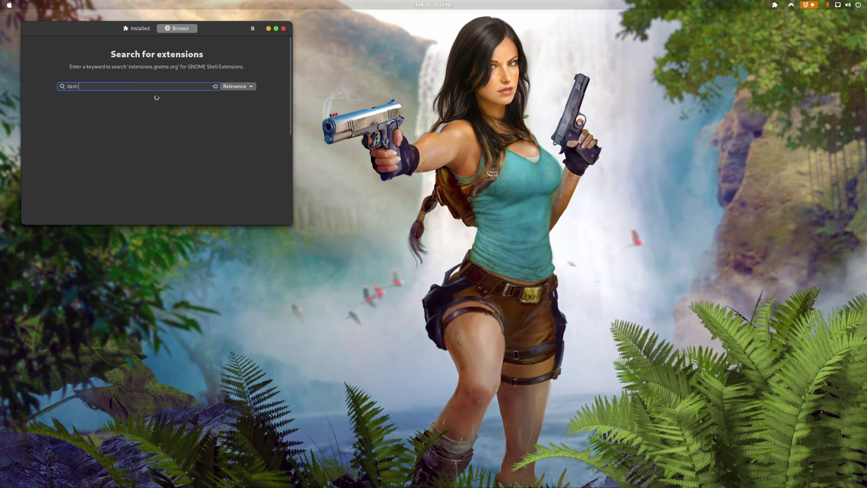
text( to panel)
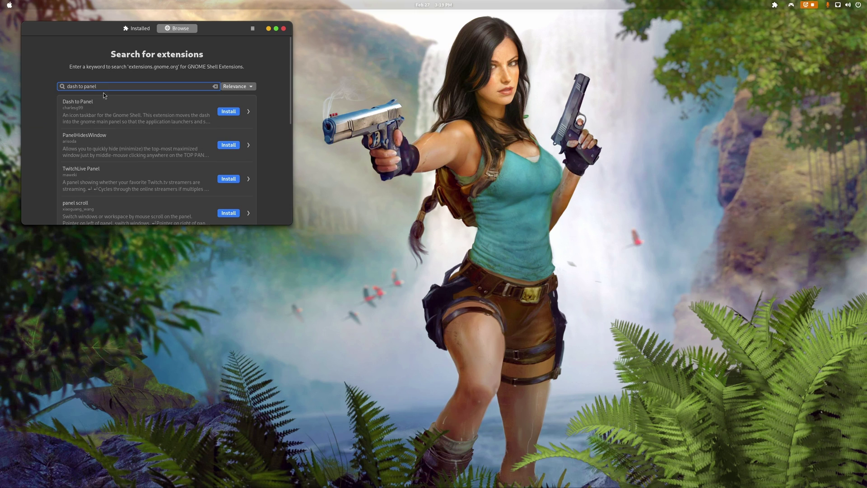
scroll(193, 189, down, 1)
scroll(194, 190, down, 1)
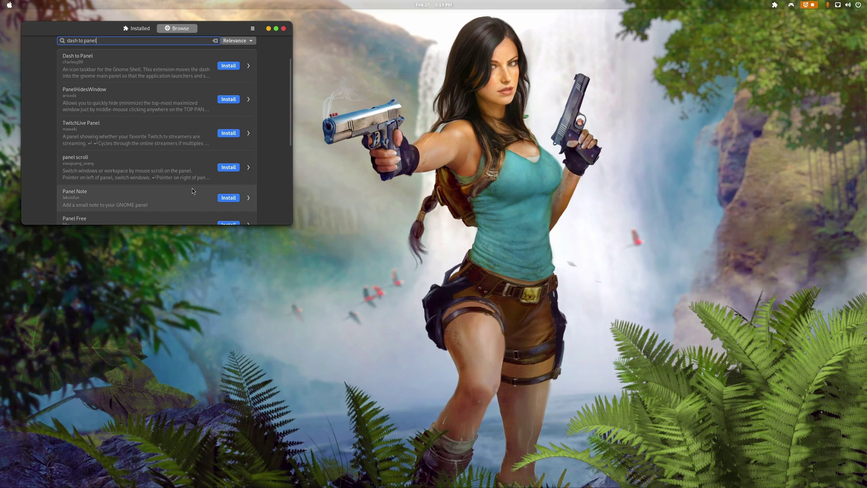
scroll(191, 189, down, 6)
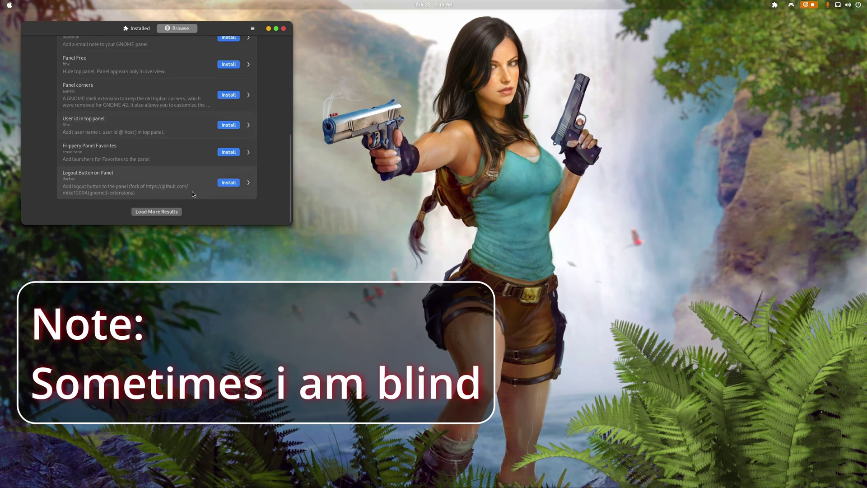
scroll(191, 194, up, 10)
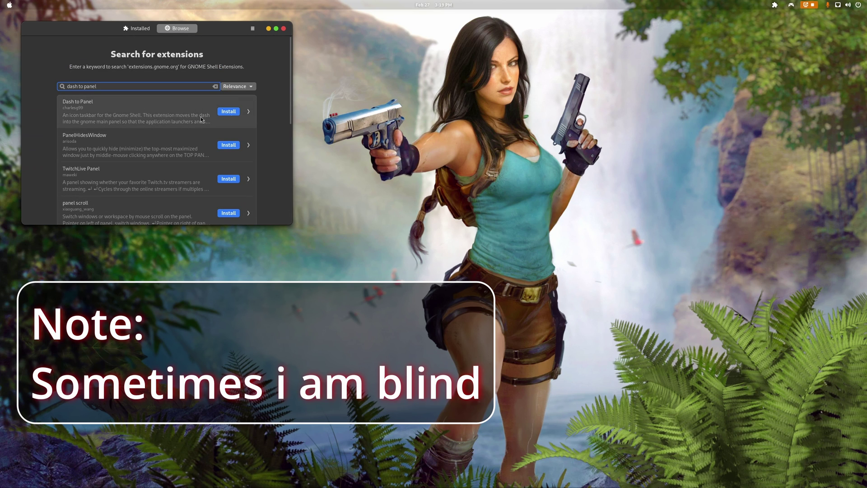
click(228, 111)
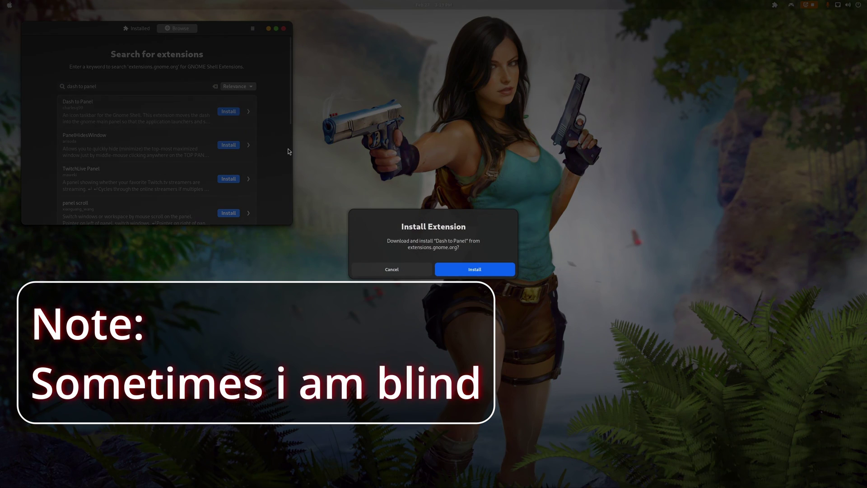
click(465, 272)
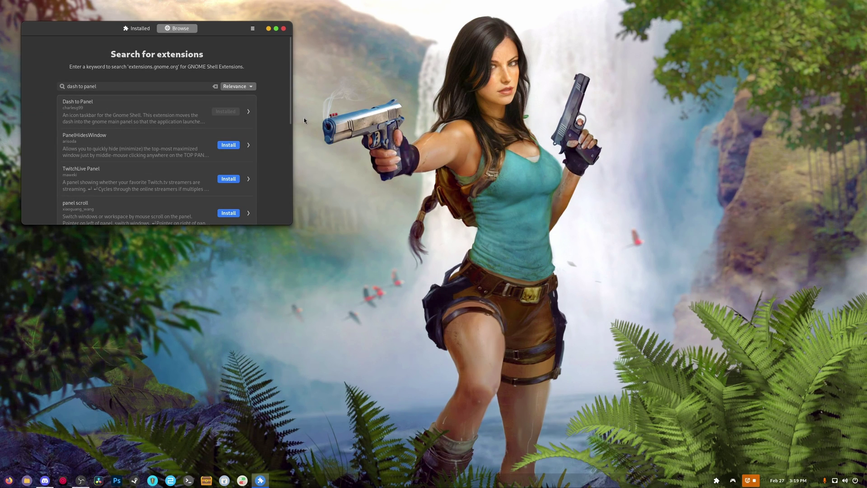
Replace the previous search with 'arc' and install ArcMenu
click(216, 85)
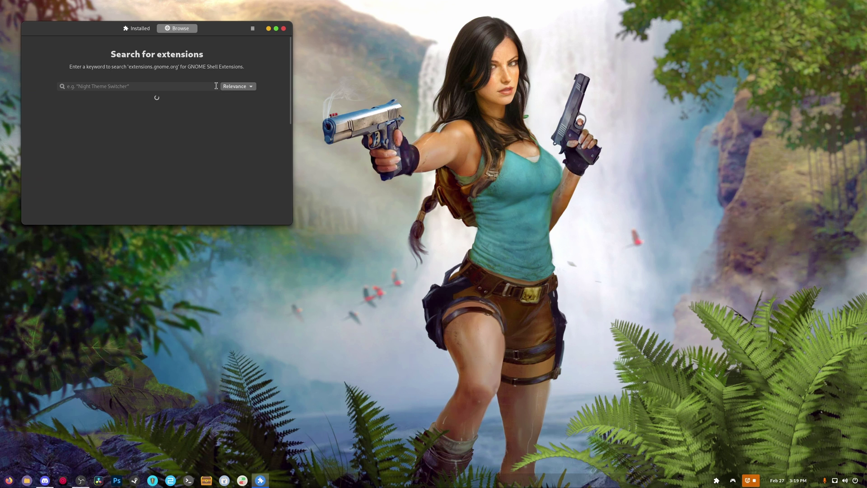
click(181, 89)
text(arc)
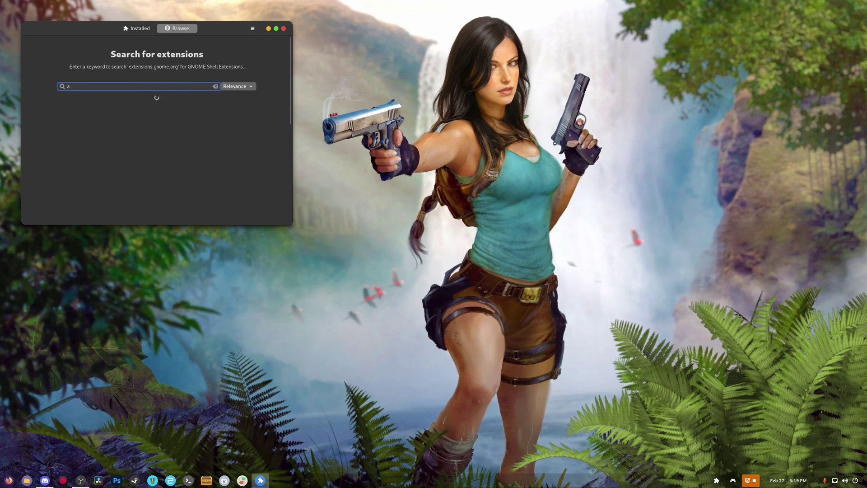
click(229, 112)
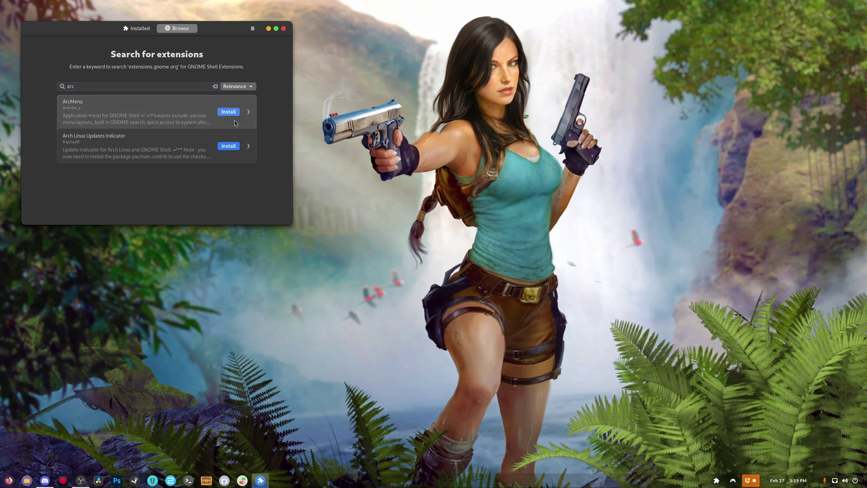
click(468, 264)
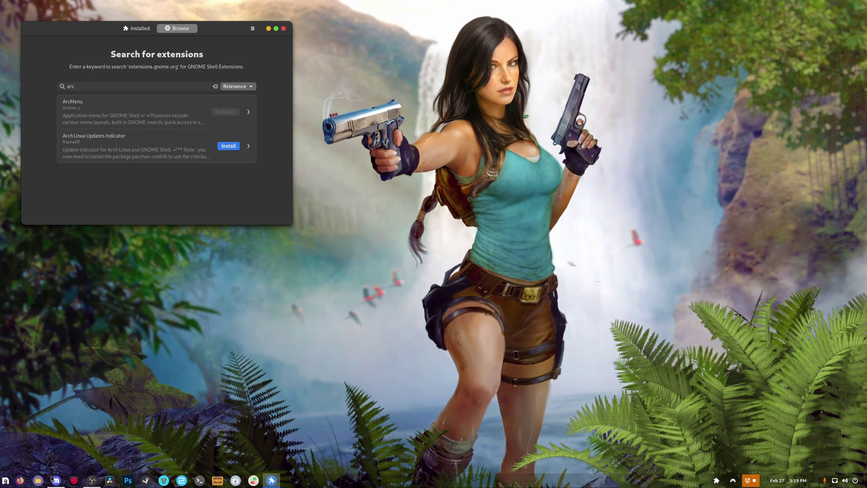
Test the new ArcMenu taskbar app menu by opening and closing it repeatedly
click(6, 481)
click(5, 481)
click(5, 481)
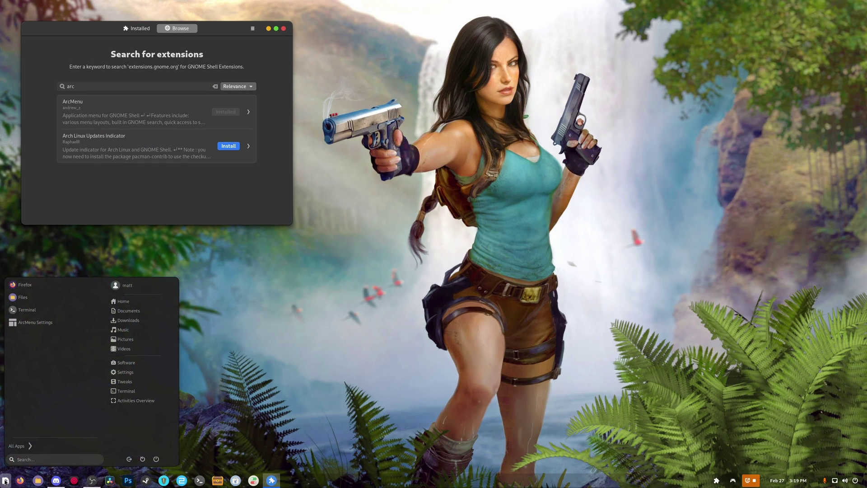
click(5, 482)
click(5, 481)
click(5, 482)
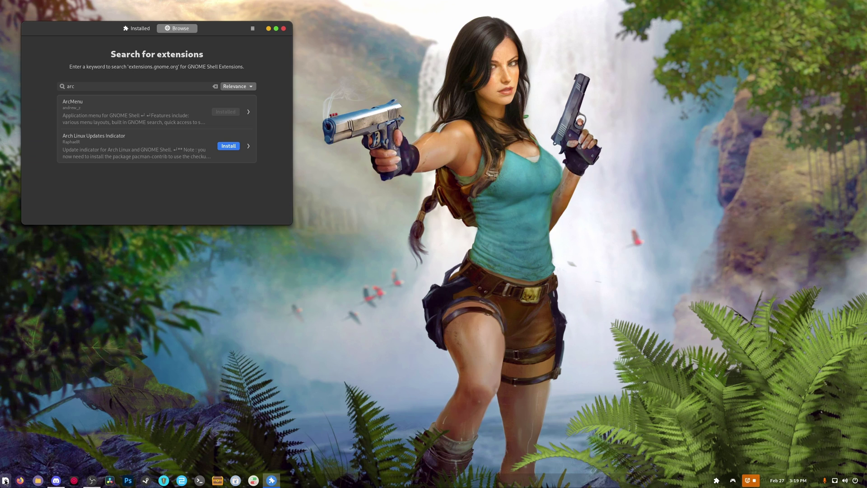
click(6, 481)
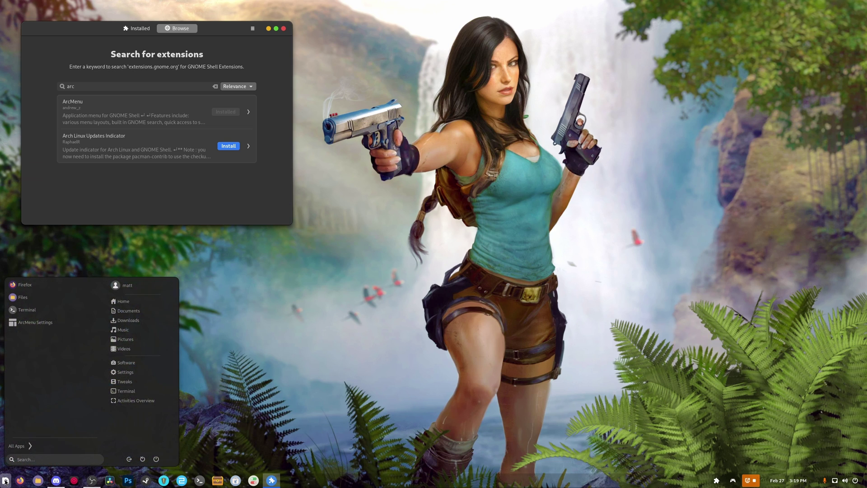
click(6, 481)
click(6, 482)
click(6, 482)
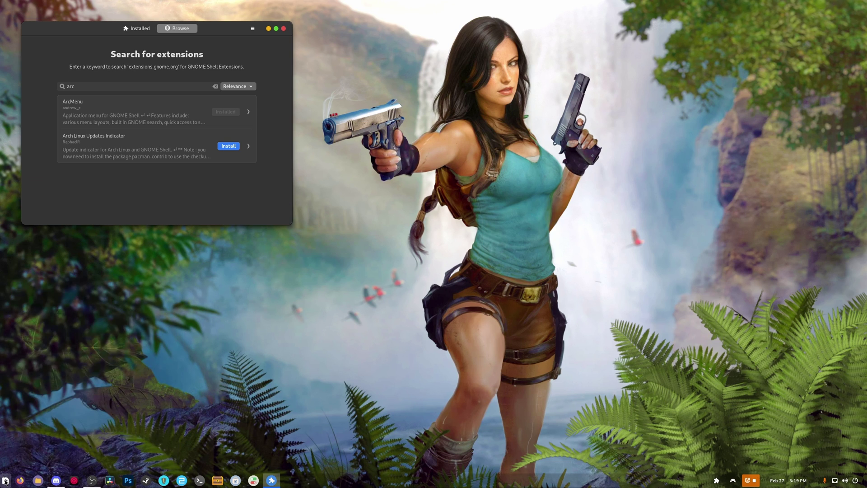
click(6, 481)
click(6, 481)
click(5, 481)
click(6, 482)
Search 'blur' and install Blur my Shell
click(215, 86)
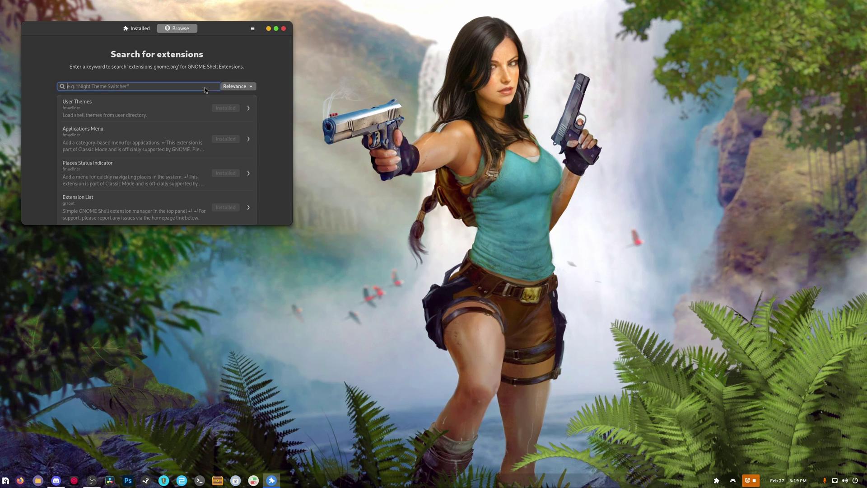
click(204, 87)
text(blur)
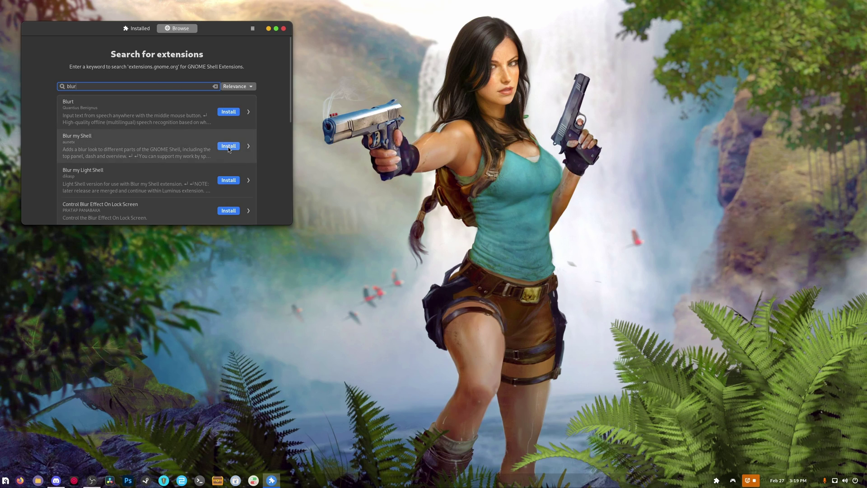
click(229, 146)
click(480, 270)
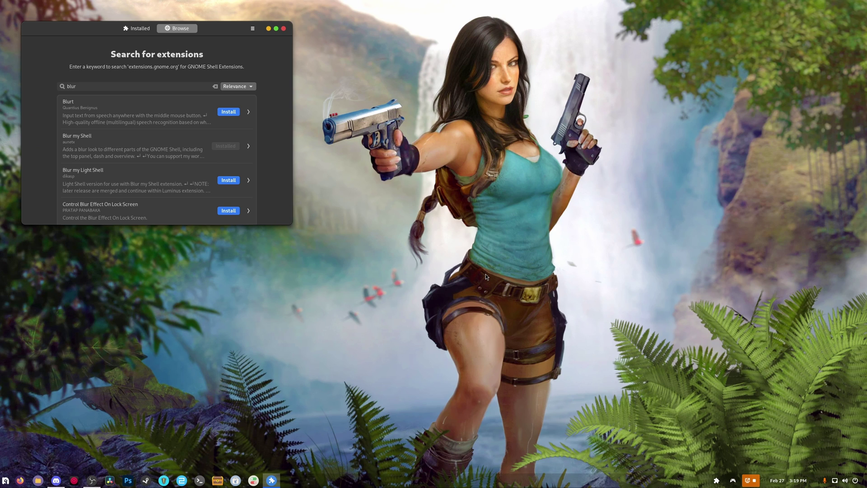
Uninstall Blur my Shell from the Installed list after its version error, then return to Browse
click(716, 480)
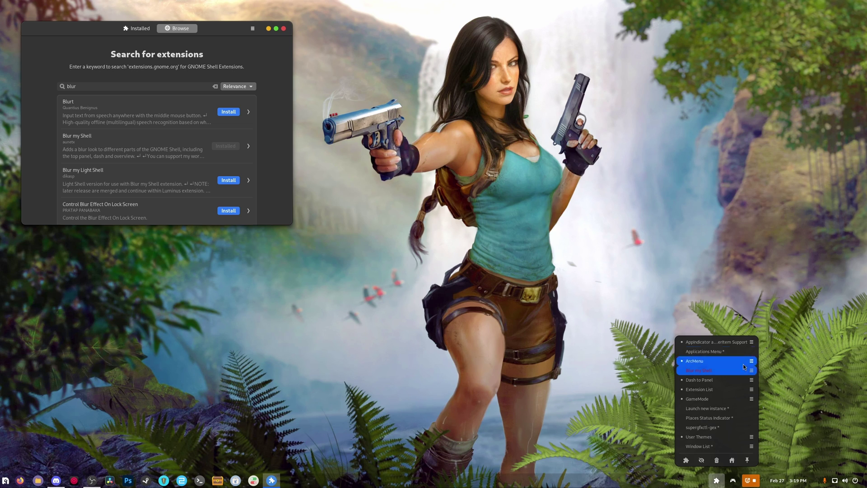
click(127, 26)
click(134, 27)
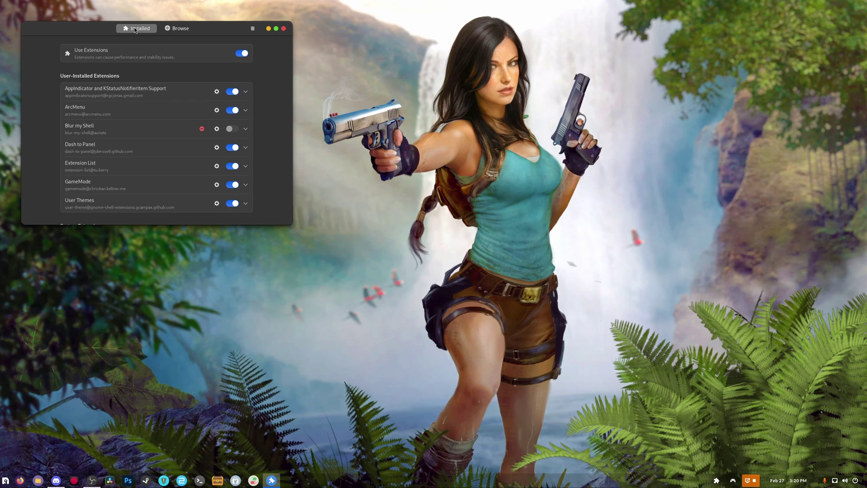
click(170, 129)
scroll(176, 153, down, 2)
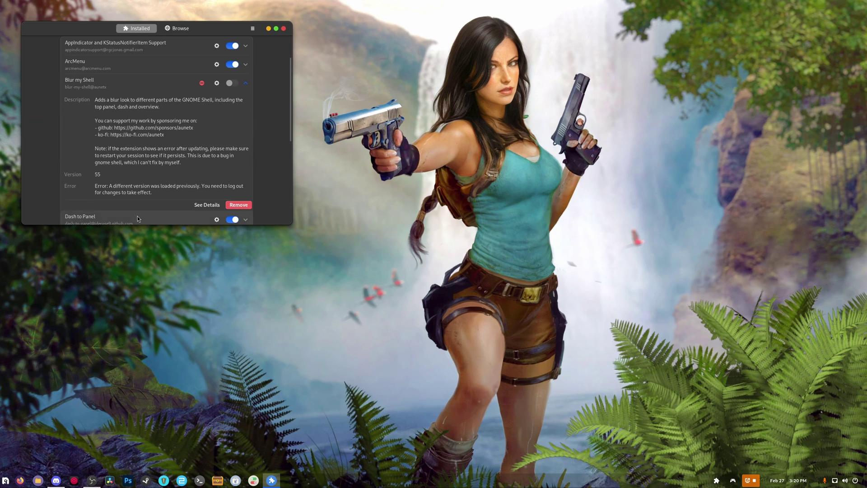
scroll(136, 214, down, 2)
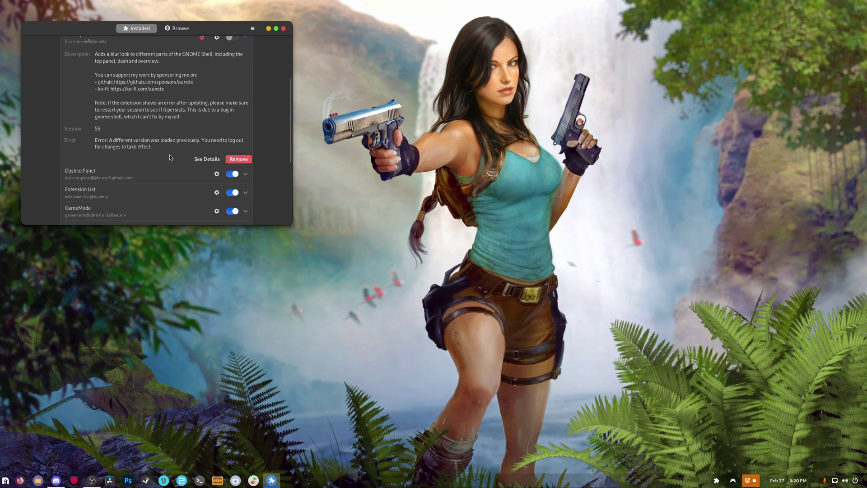
click(231, 160)
click(194, 143)
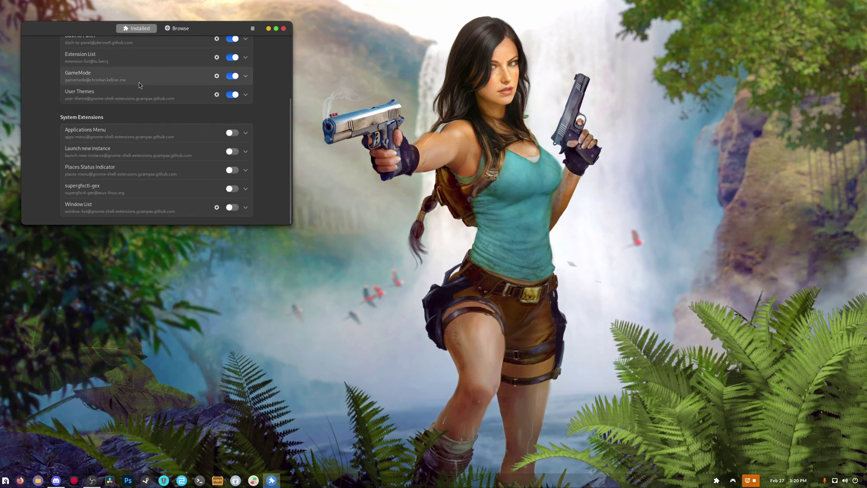
click(173, 30)
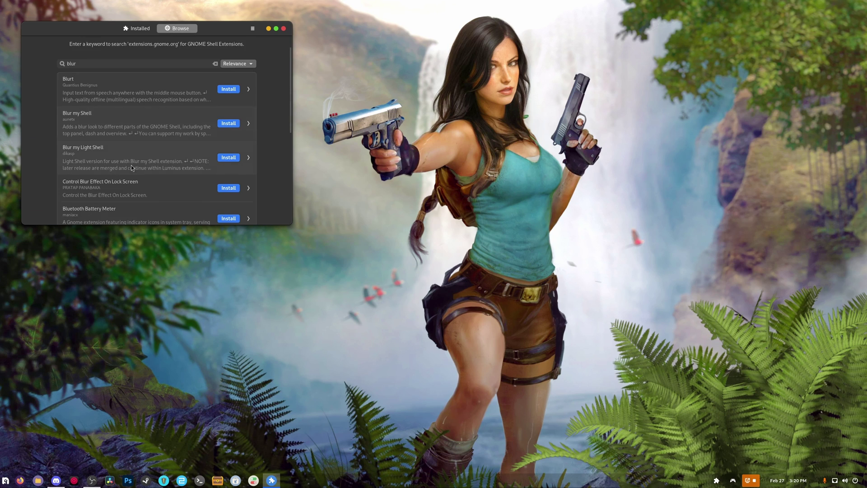
Search 'just per', correcting a typo, and install Just Perfection
click(215, 87)
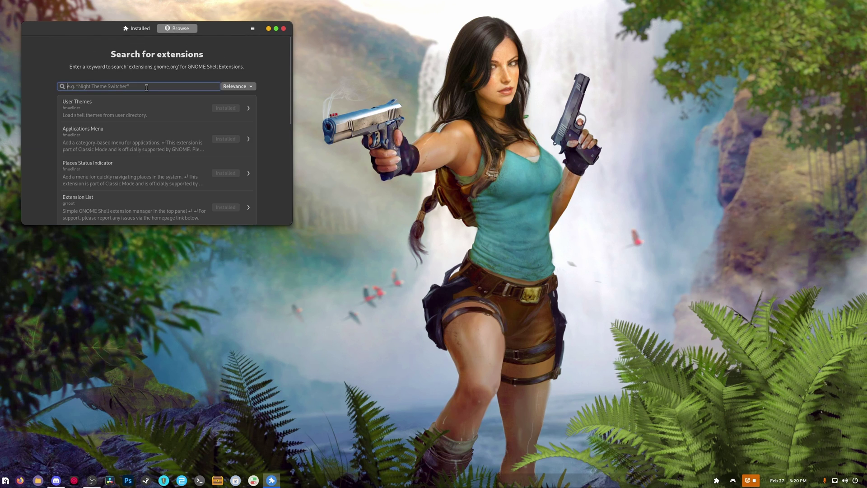
text(kus)
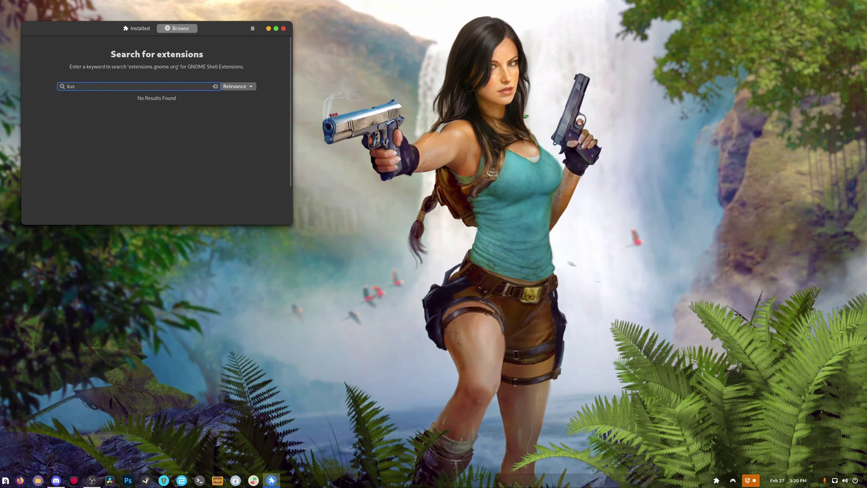
text(t)
key(BackSpace)
key(BackSpace)
key(BackSpace)
key(BackSpace)
text(j)
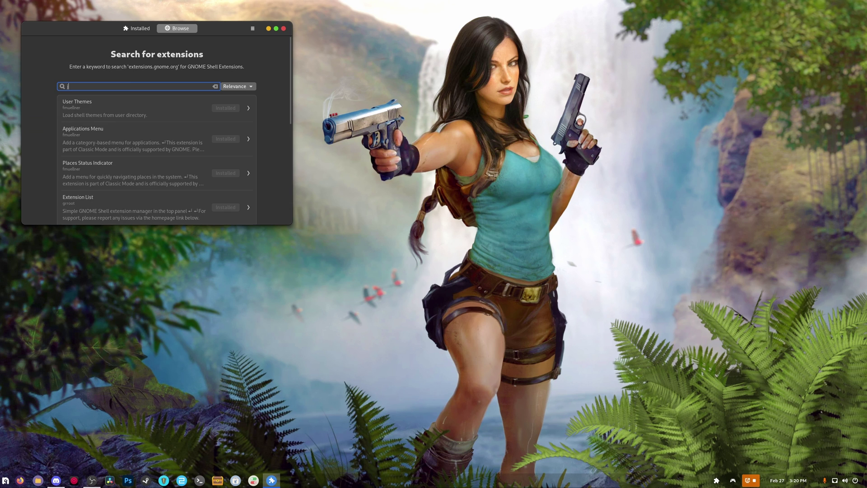
text(ust per)
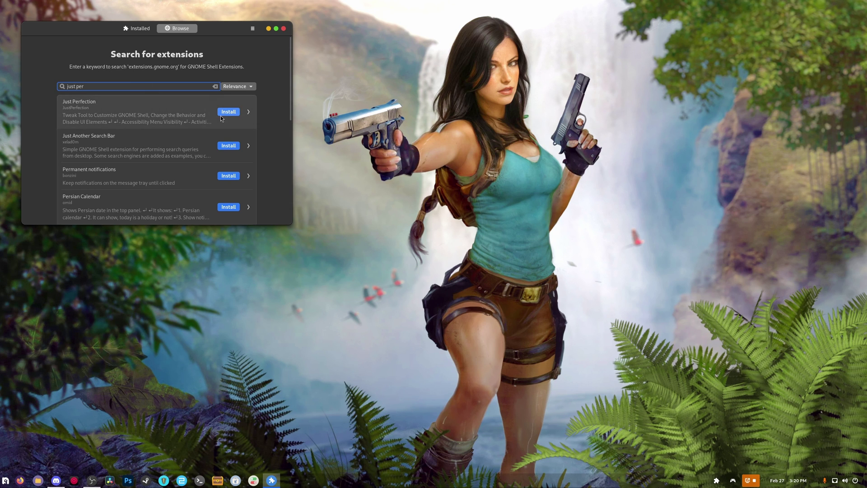
click(220, 113)
click(481, 270)
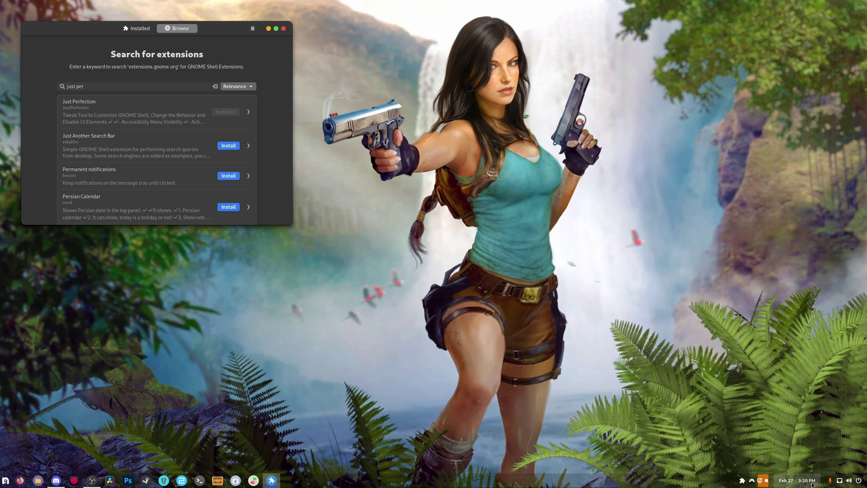
Install Dash to Dock from a 'dash' search, then disable it from the Extension List popup
click(215, 86)
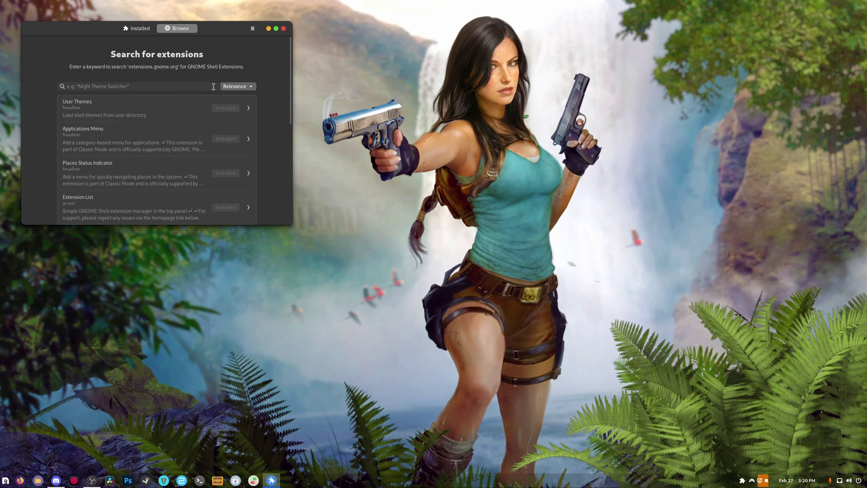
click(214, 86)
text(dash)
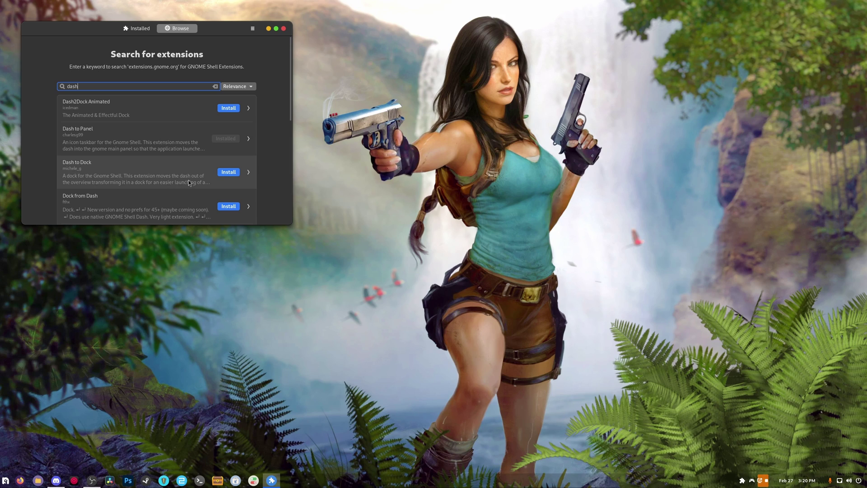
click(229, 172)
click(460, 272)
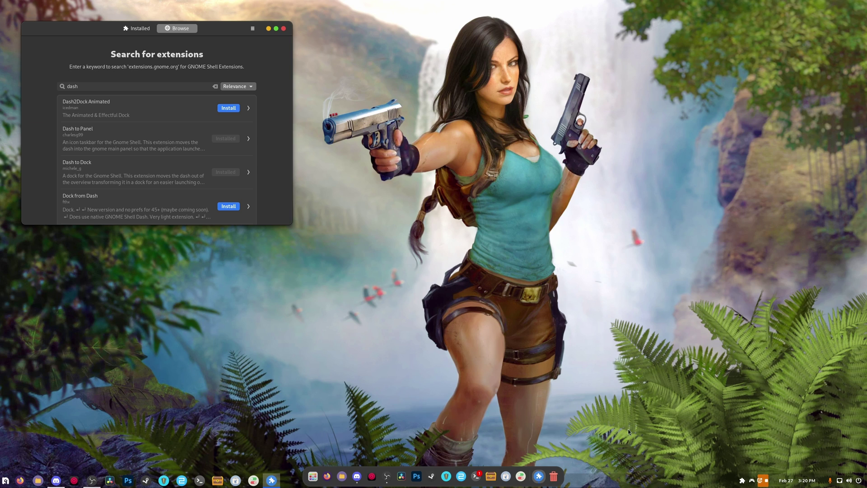
click(741, 482)
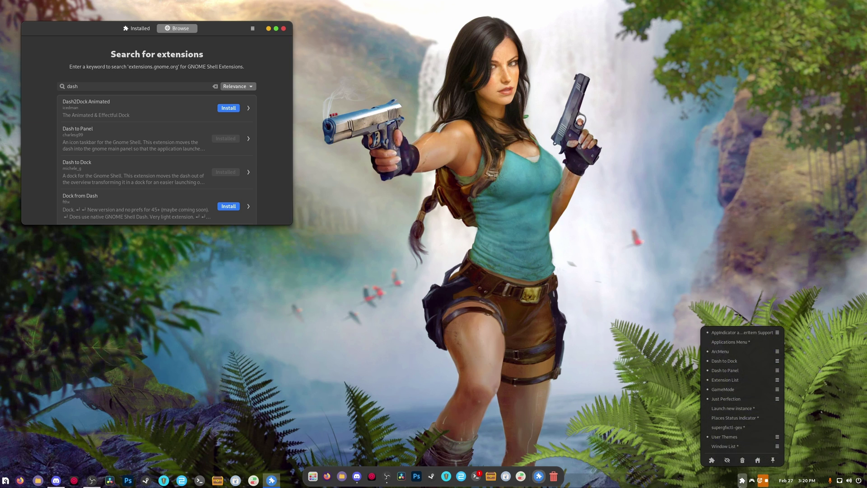
click(718, 361)
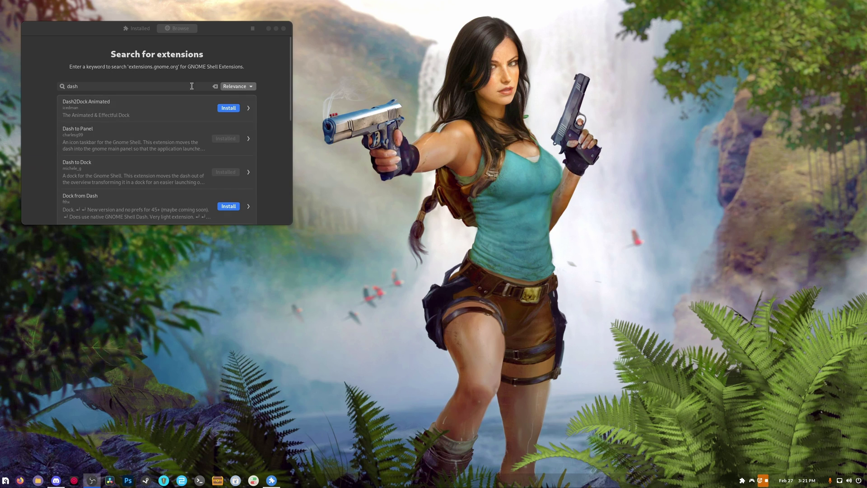
Clear the 'dash' search, check the app menu and quick settings, then Alt+Tab away
click(215, 86)
click(5, 481)
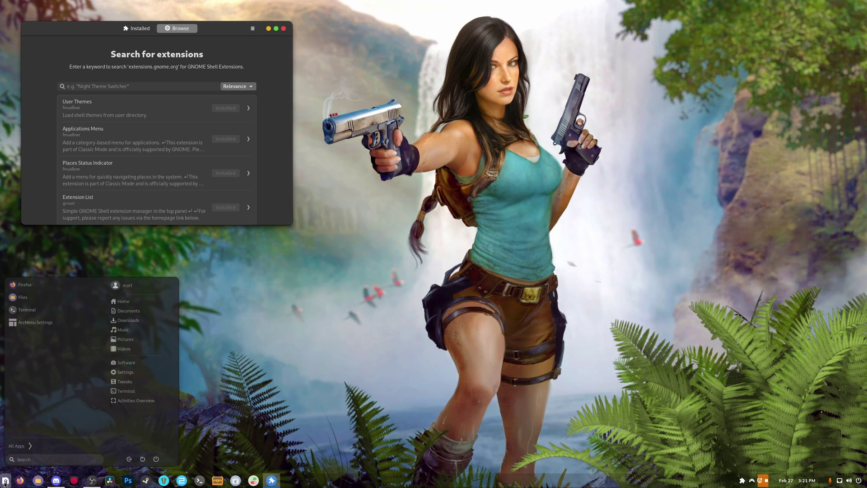
click(5, 481)
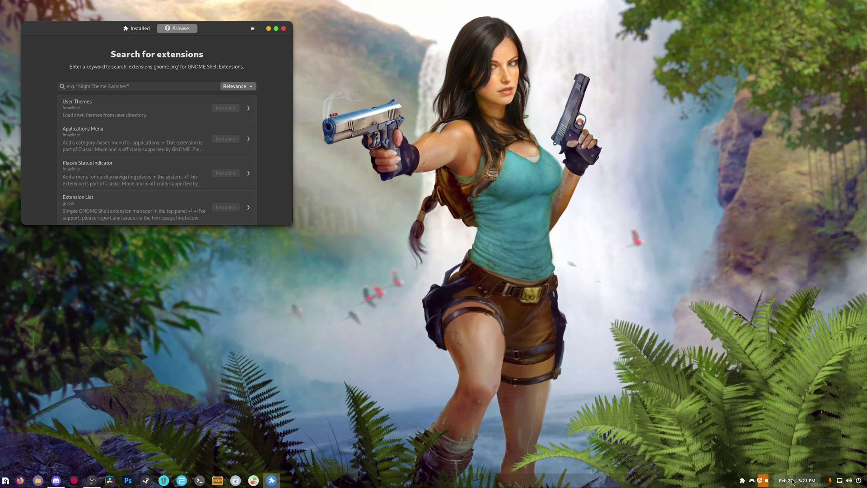
click(848, 484)
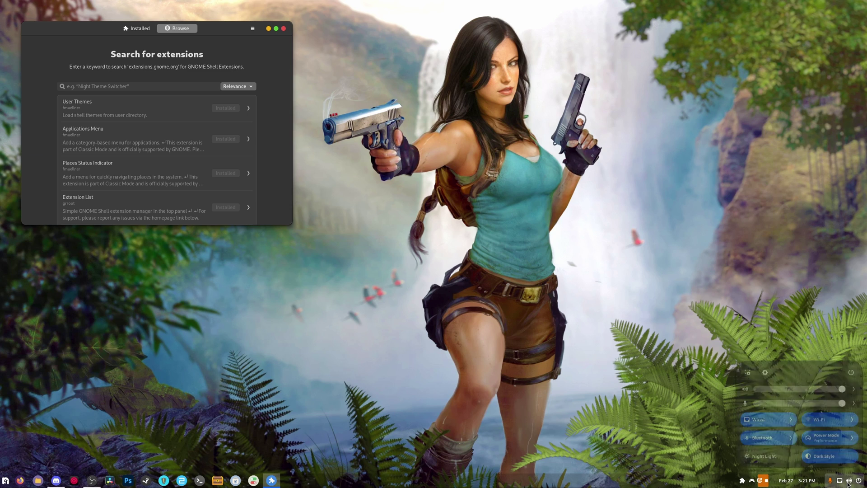
click(847, 484)
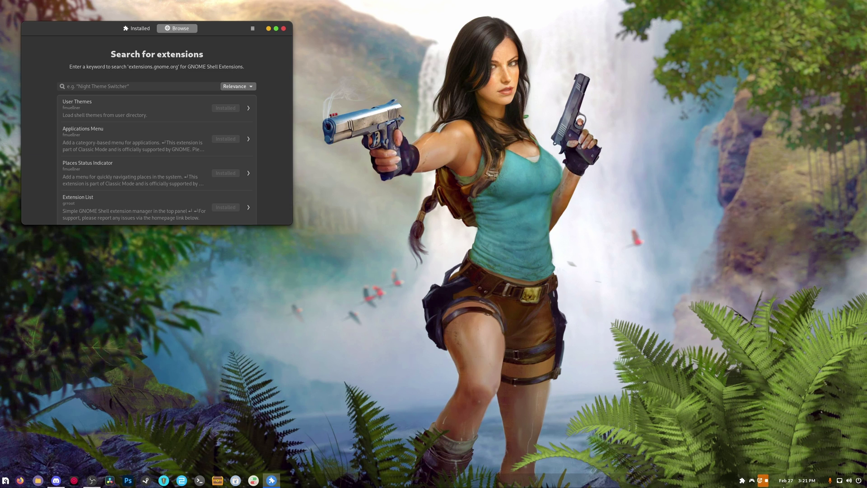
click(837, 483)
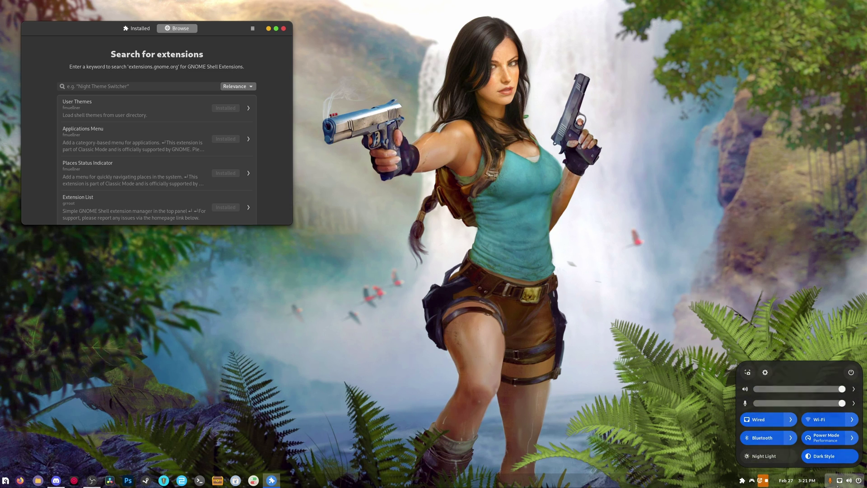
click(837, 484)
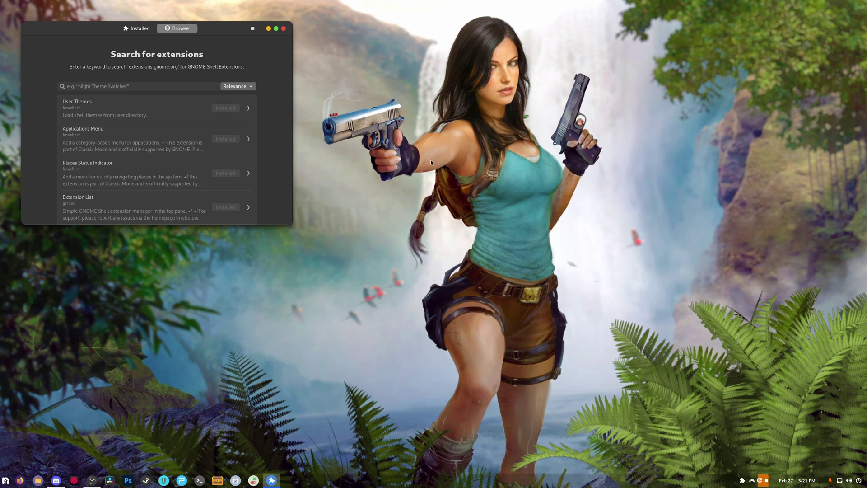
key(alt+Tab)
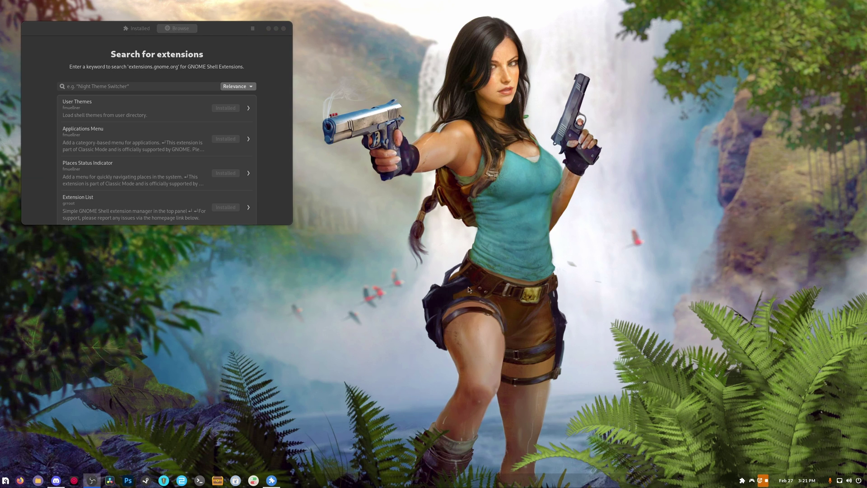
Open the blur-my-shell-dash_to_dock_rounded_blur folder in Downloads in Files
click(37, 480)
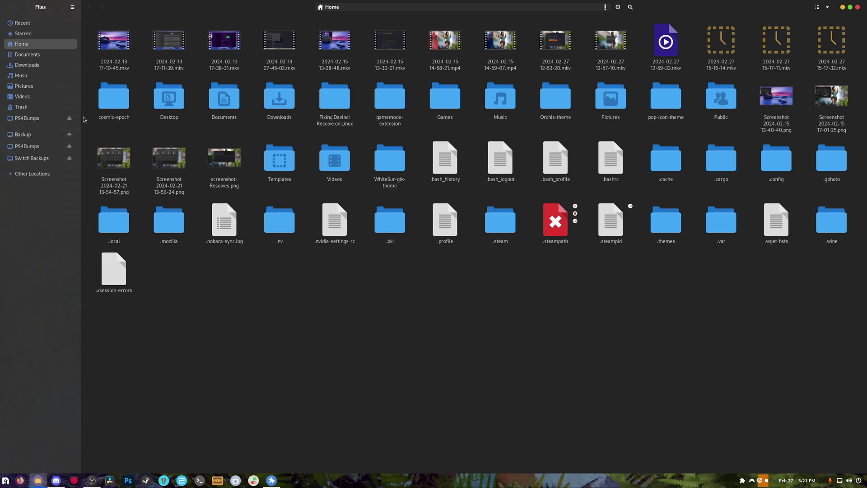
click(25, 65)
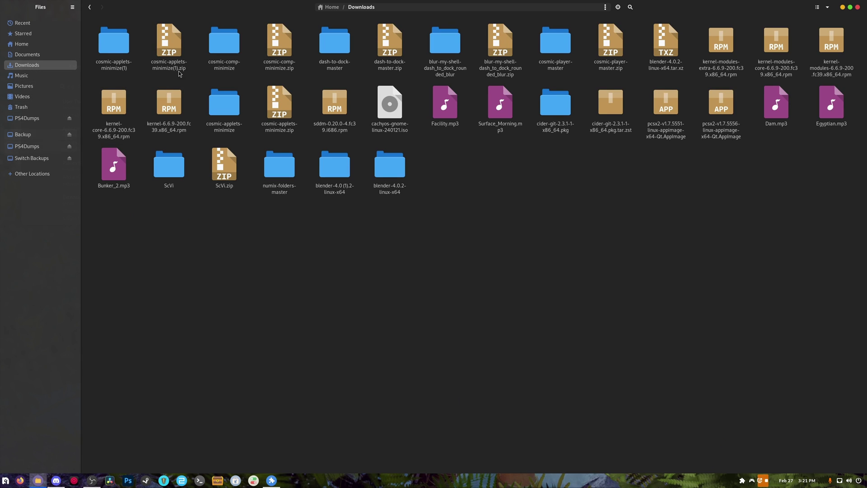
double_click(437, 72)
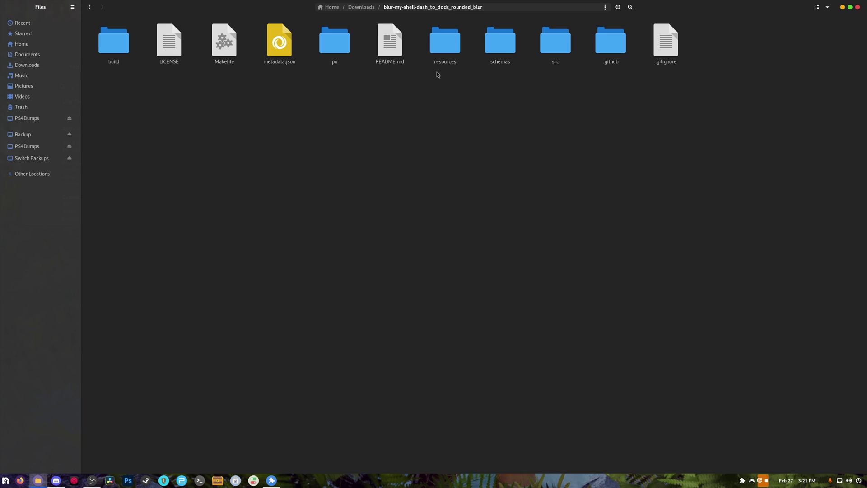
Run 'make install' in a terminal in that folder, then close the terminal and Files
right_click(345, 146)
click(375, 216)
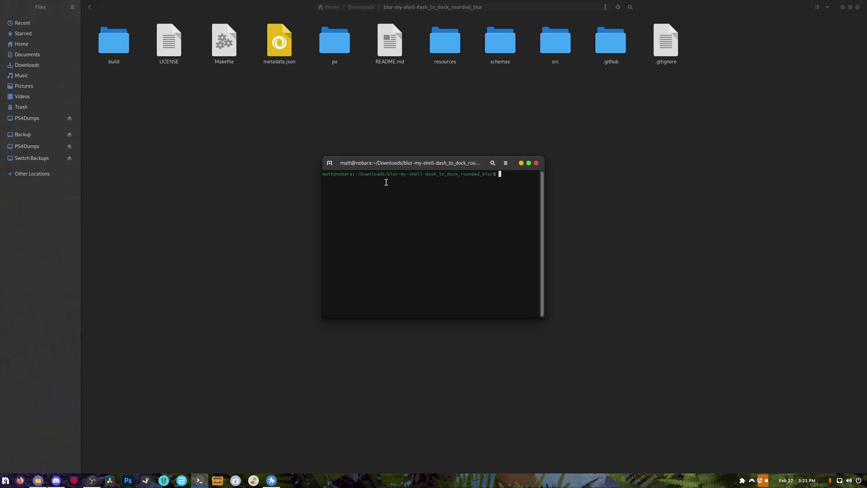
text(make install)
key(Return)
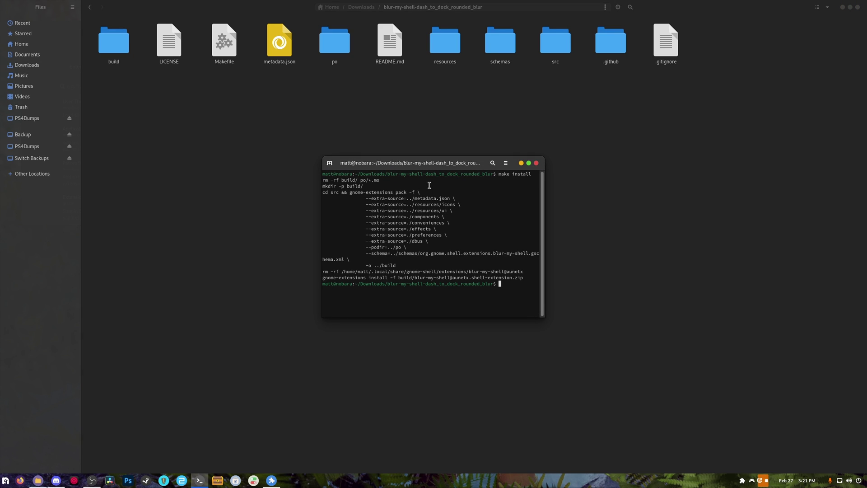
click(536, 163)
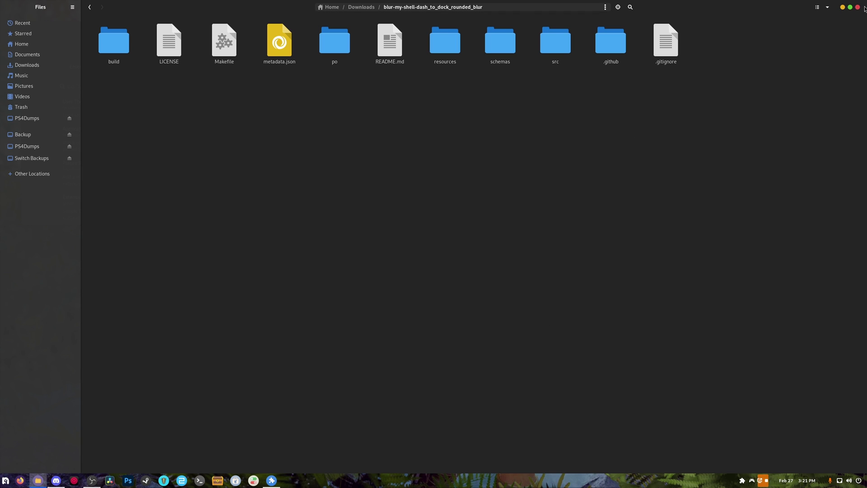
click(857, 7)
Review the installed extensions and close Extension Manager
click(140, 26)
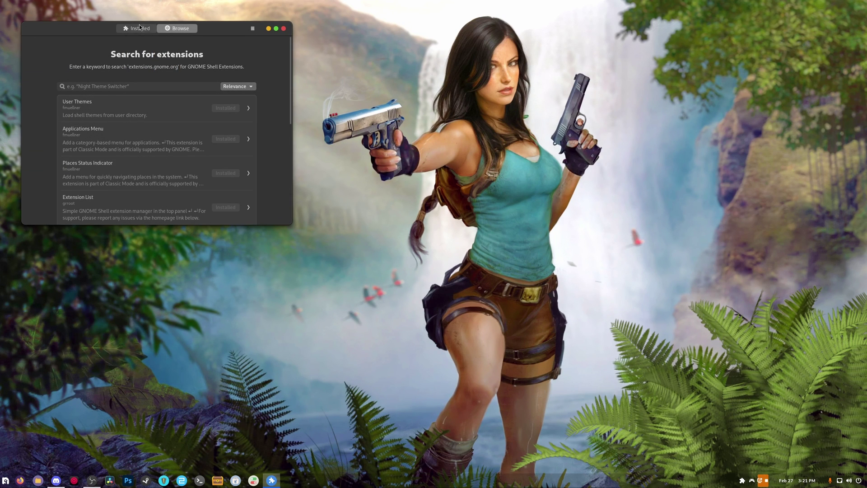
scroll(175, 159, down, 2)
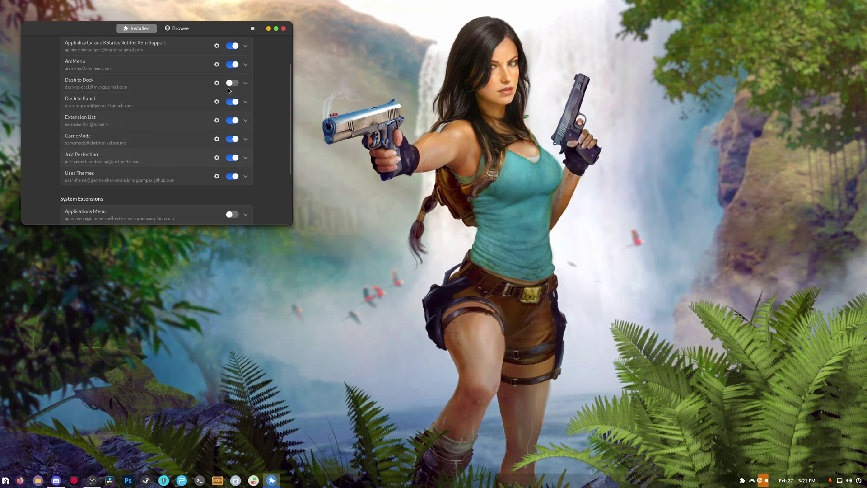
click(283, 29)
click(6, 480)
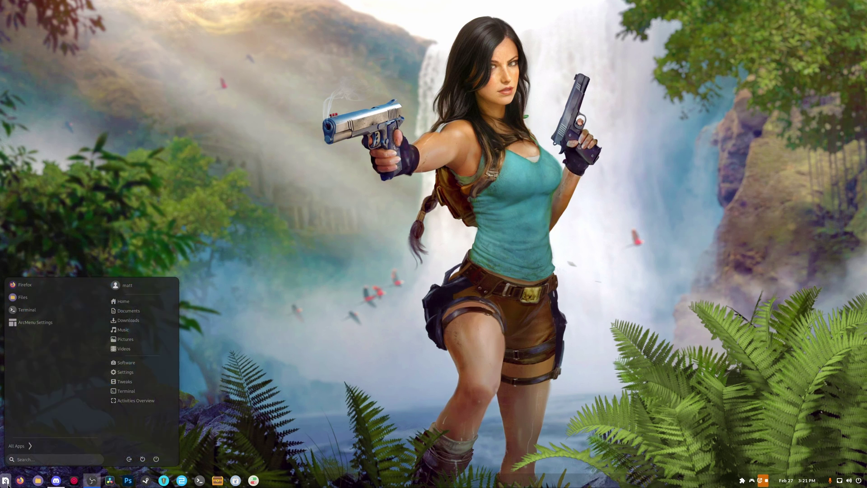
click(538, 373)
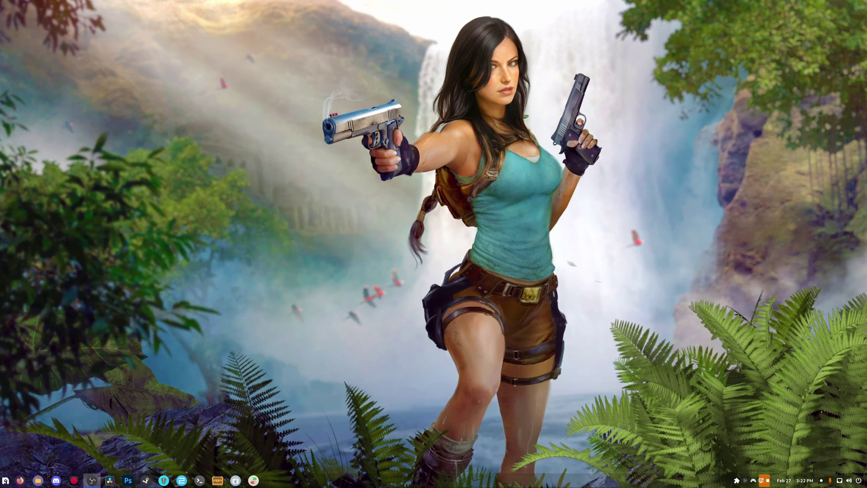
Turn on Blur my Shell from the taskbar's extension list and test the launcher menu
click(735, 481)
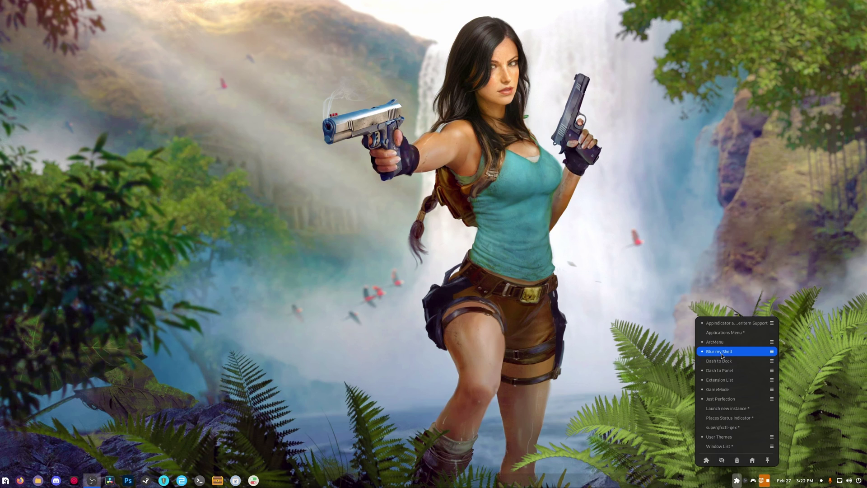
click(737, 480)
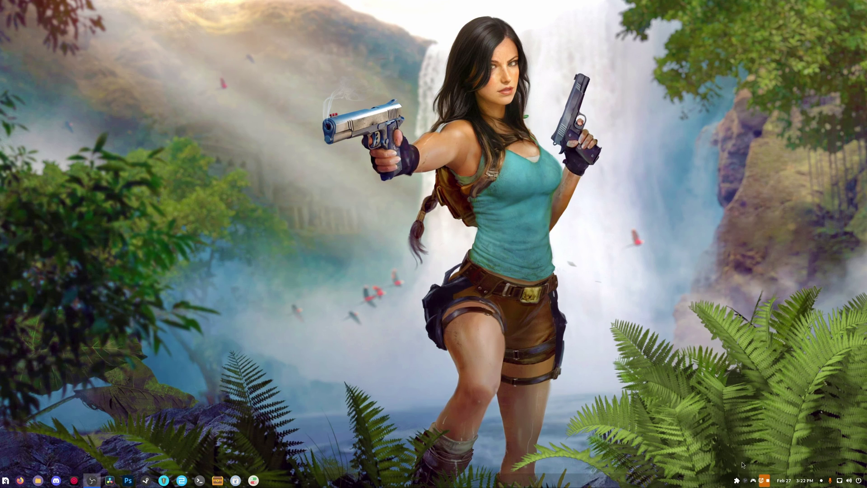
click(736, 480)
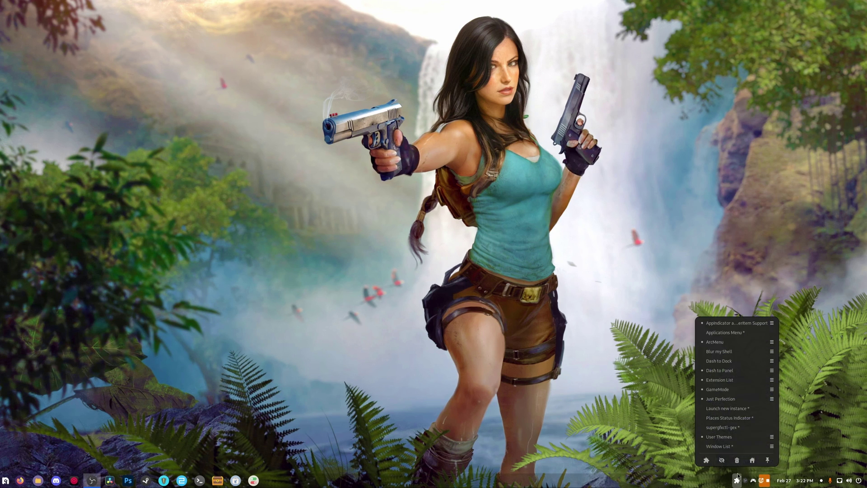
click(716, 355)
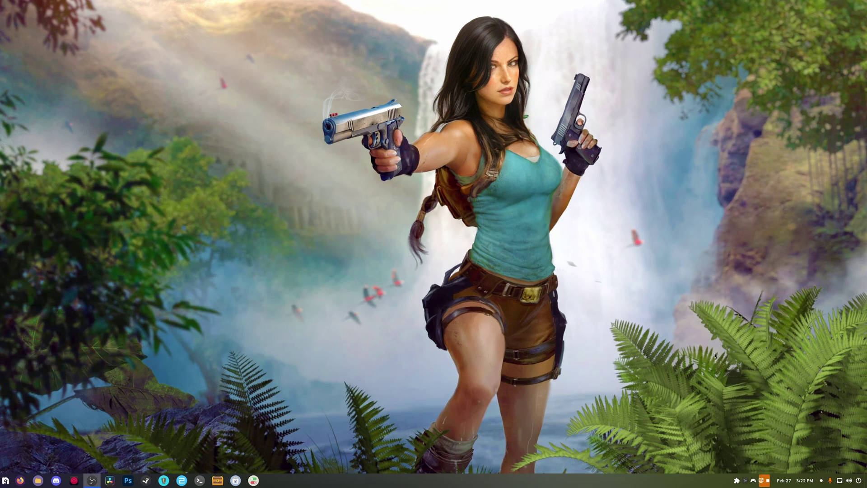
click(3, 481)
click(4, 481)
click(3, 481)
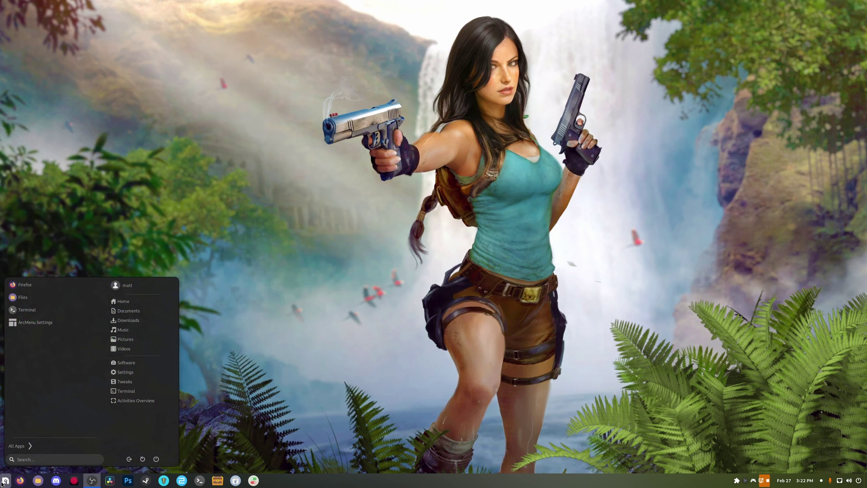
click(3, 481)
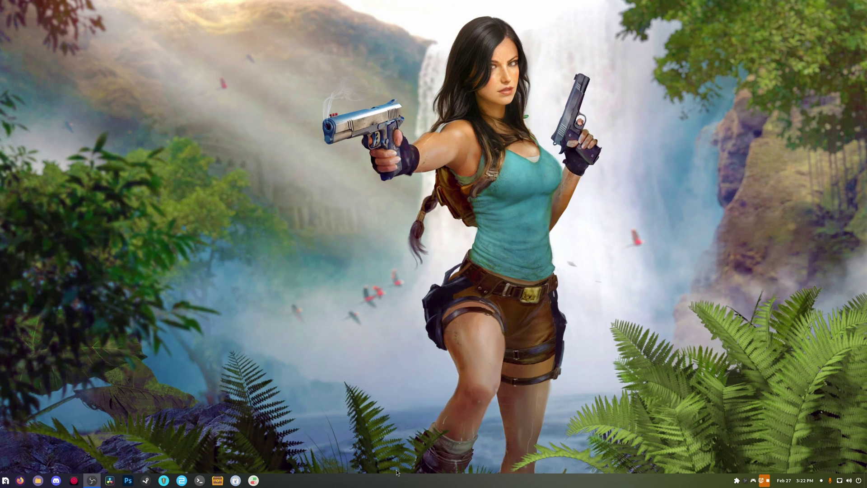
Open Dash to Panel Settings from the panel and turn off Display panels on all monitors
right_click(397, 486)
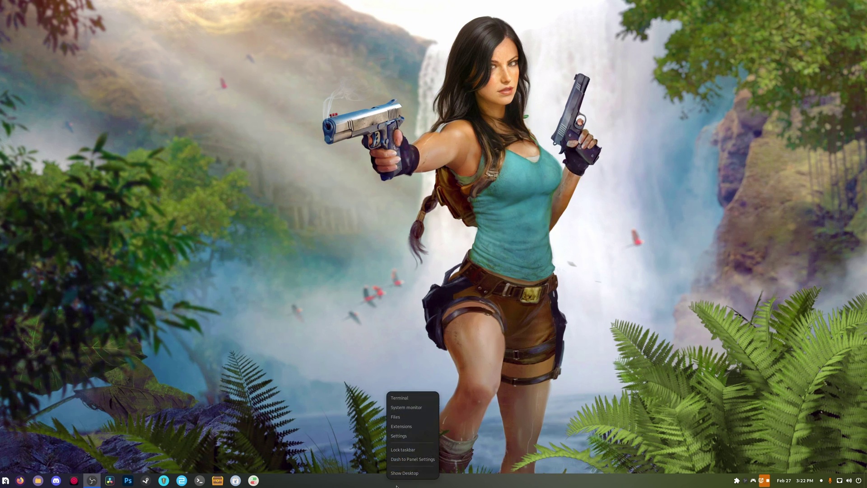
click(401, 459)
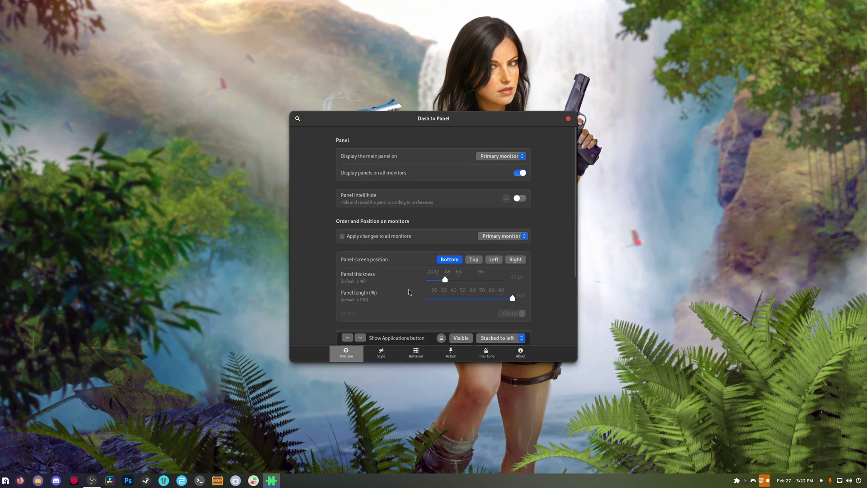
click(520, 176)
Enable the Show Applications button on the panel and try it out a few times
scroll(544, 247, down, 3)
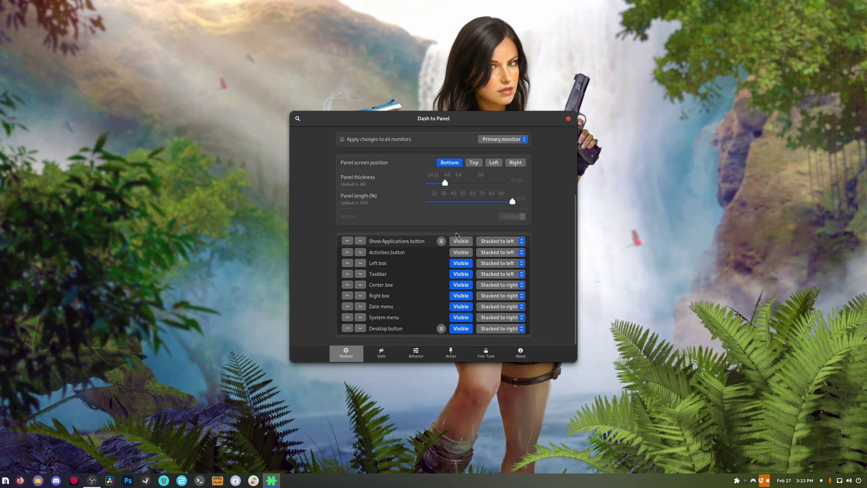
click(468, 241)
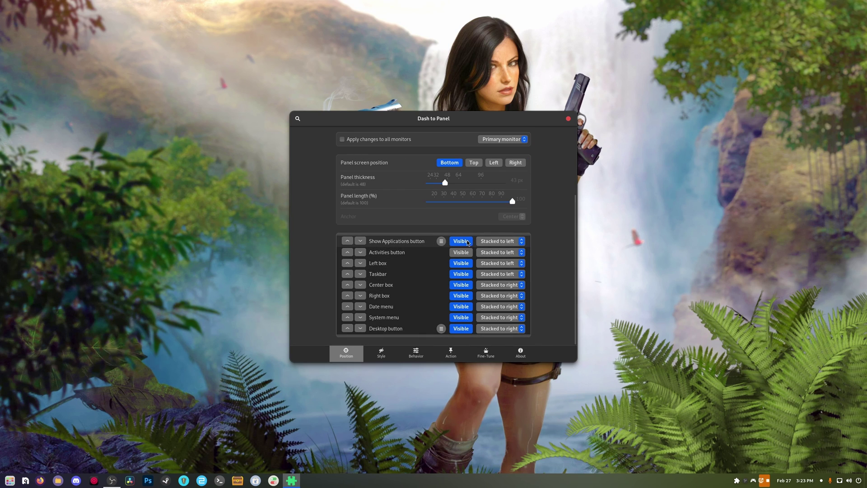
click(10, 480)
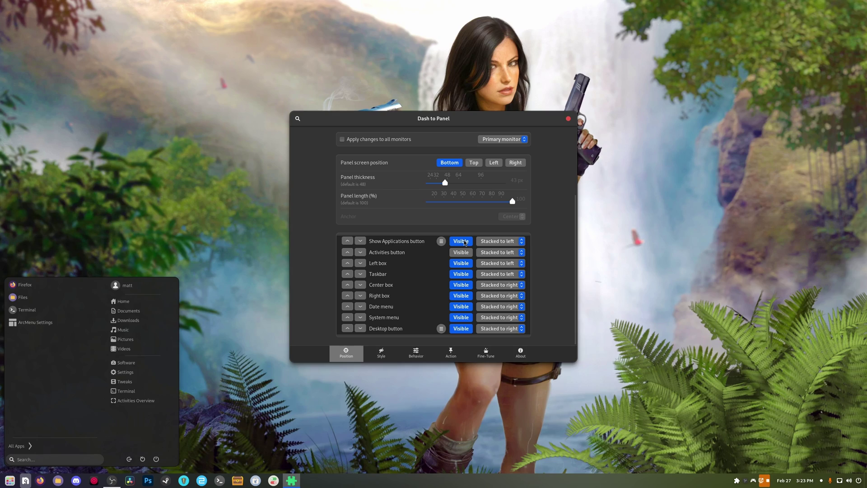
click(10, 480)
click(10, 480)
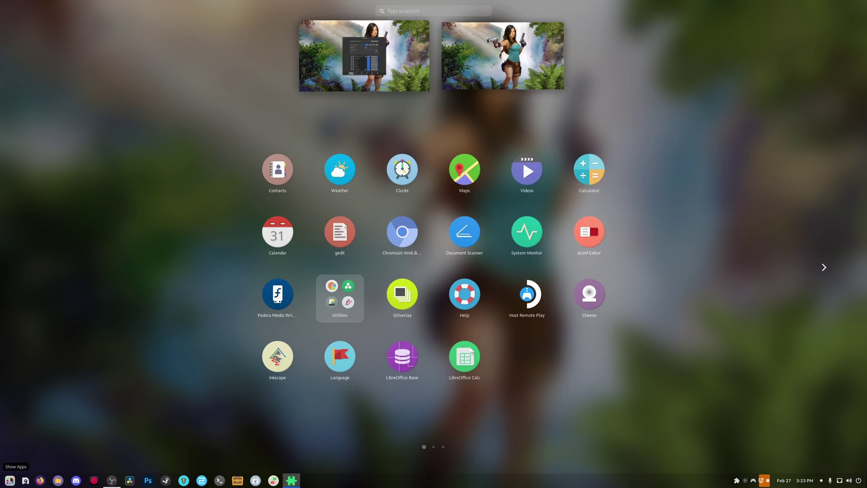
click(10, 480)
click(9, 480)
click(10, 480)
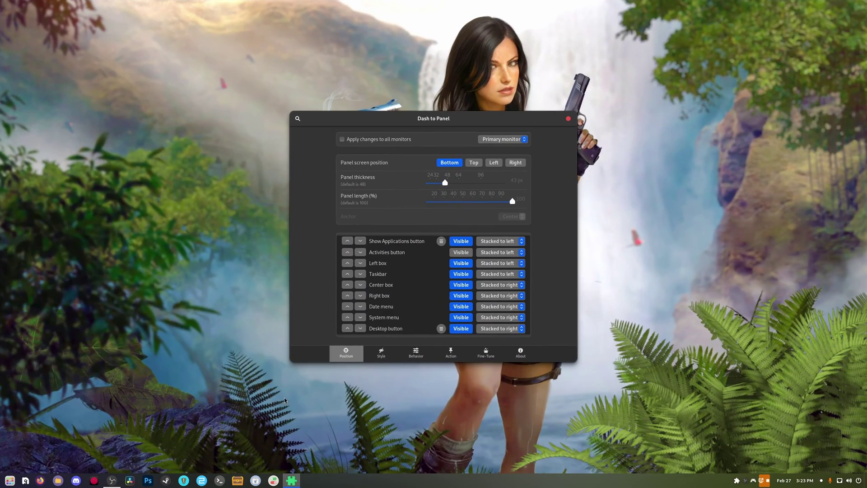
Hide the Show Applications button again and set the panel thickness to 48 px
click(459, 241)
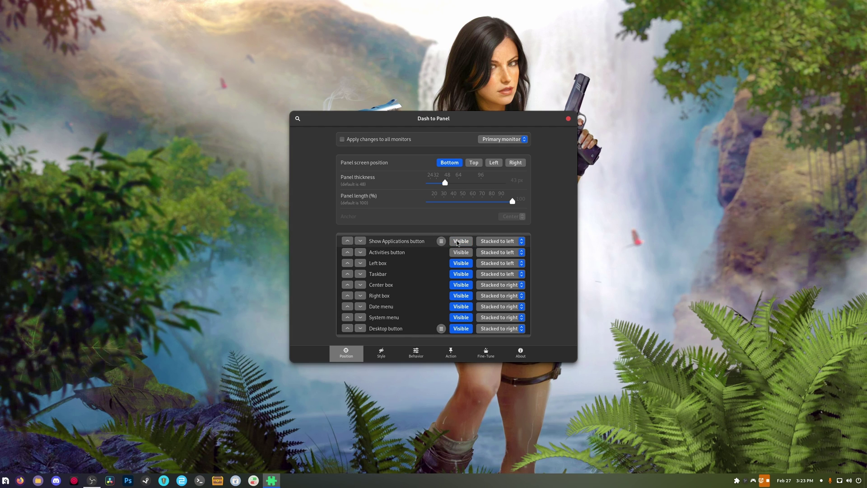
click(5, 480)
click(5, 481)
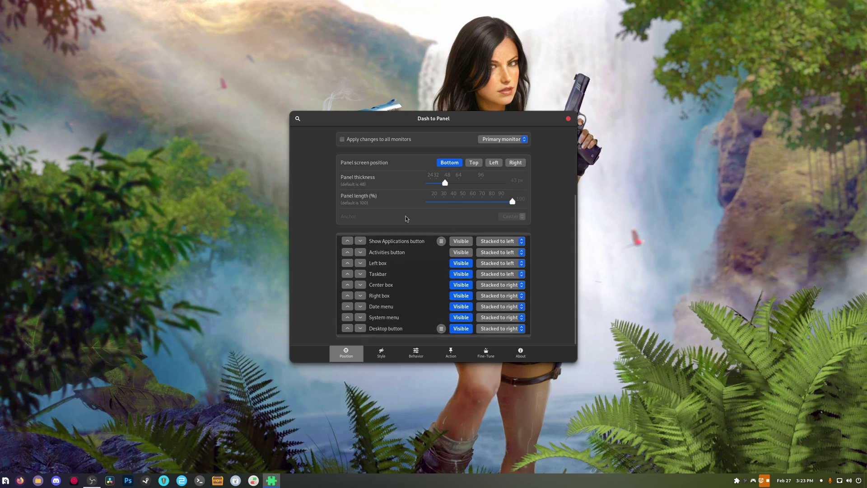
scroll(406, 218, up, 1)
drag(446, 208, 445, 209)
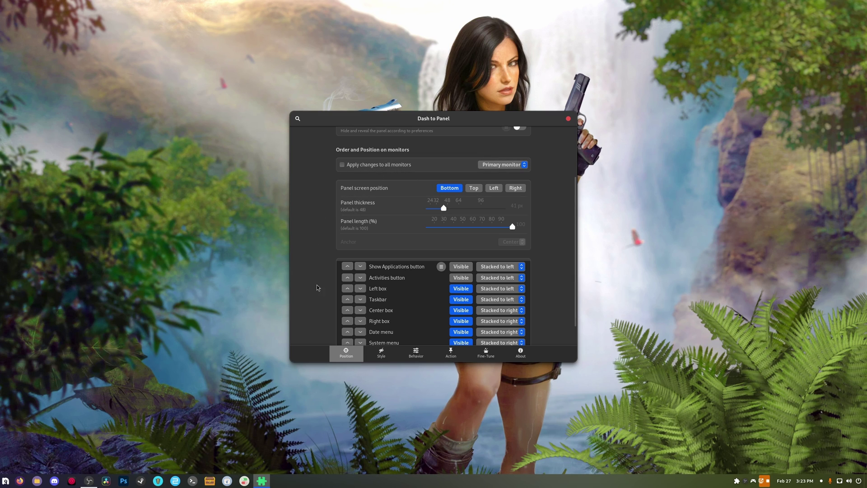
On the Style page, set App Icon Margin to 0 px and App Icon Padding to 2 px
click(381, 353)
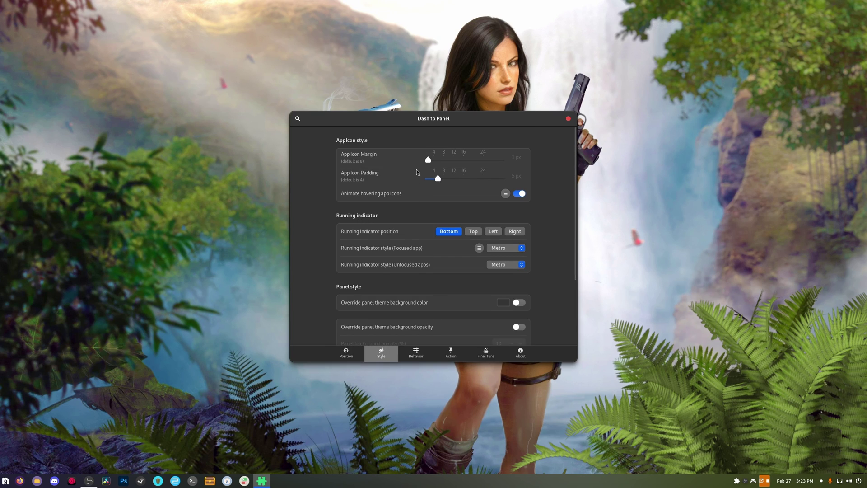
click(429, 161)
drag(438, 179, 445, 179)
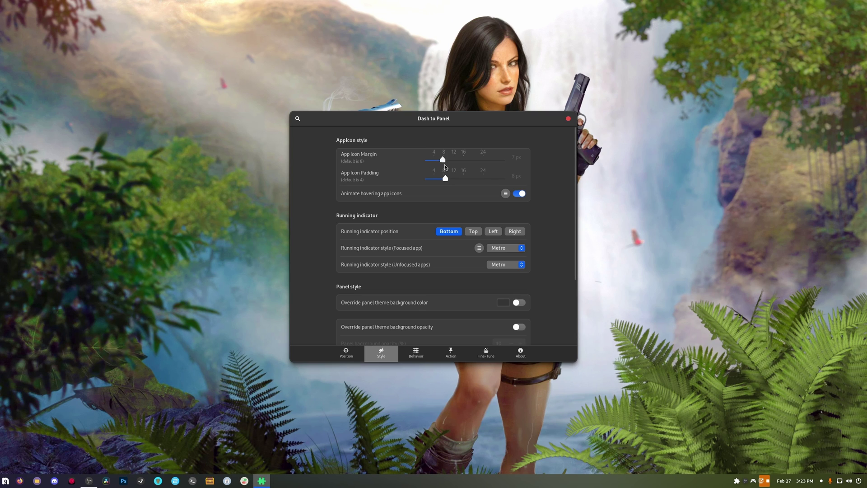
drag(444, 164, 413, 162)
drag(445, 179, 436, 180)
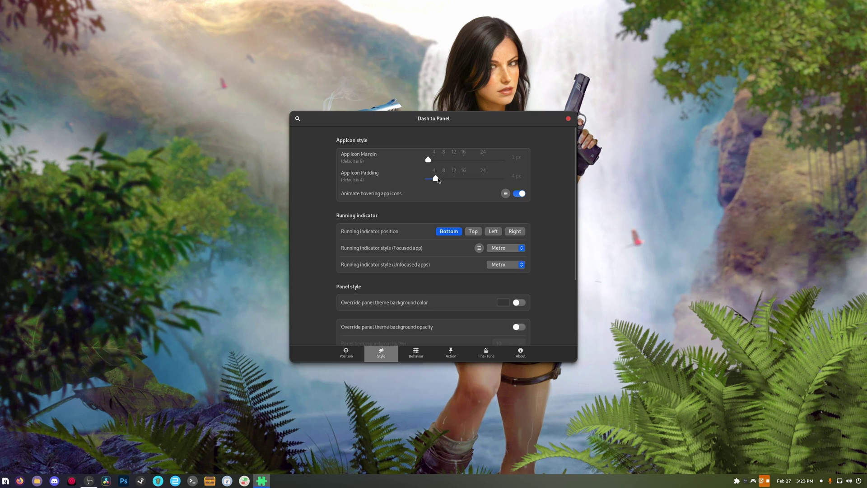
drag(436, 179, 435, 180)
scroll(309, 305, down, 3)
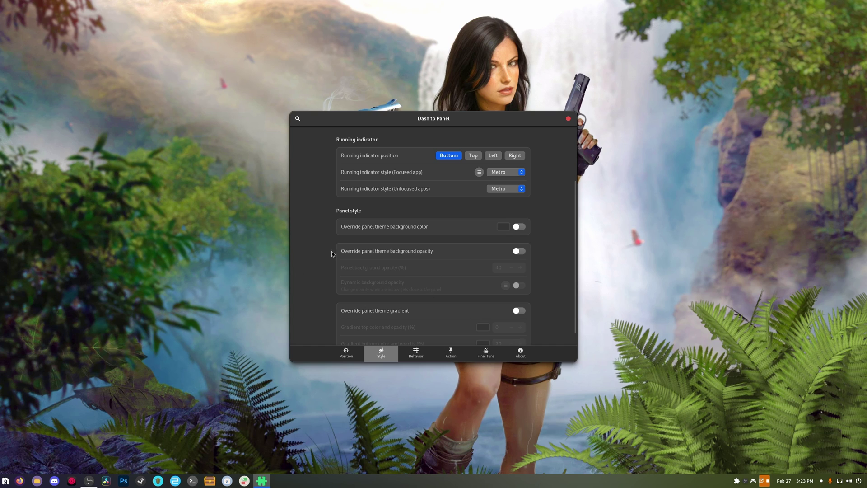
Try a custom dark purple colour as the panel background
click(519, 226)
click(504, 227)
click(363, 279)
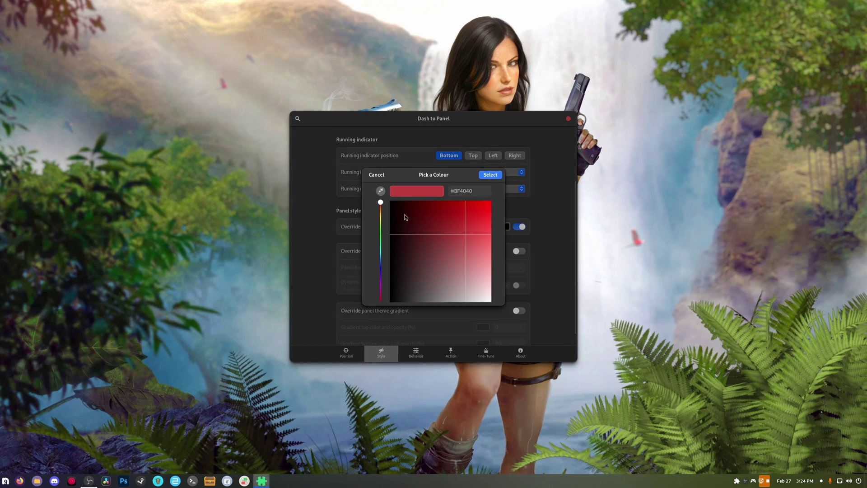
drag(380, 216, 382, 274)
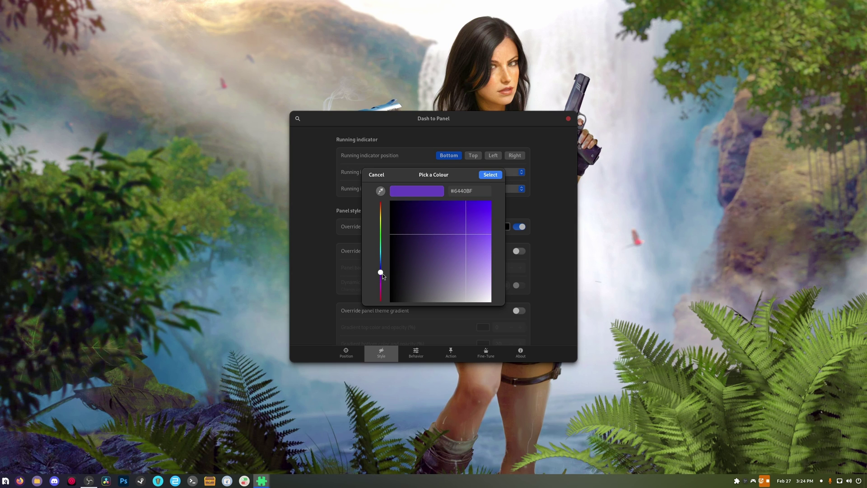
mouse_move(465, 228)
mouse_down()
mouse_move(455, 217)
mouse_move(458, 229)
mouse_up()
click(489, 174)
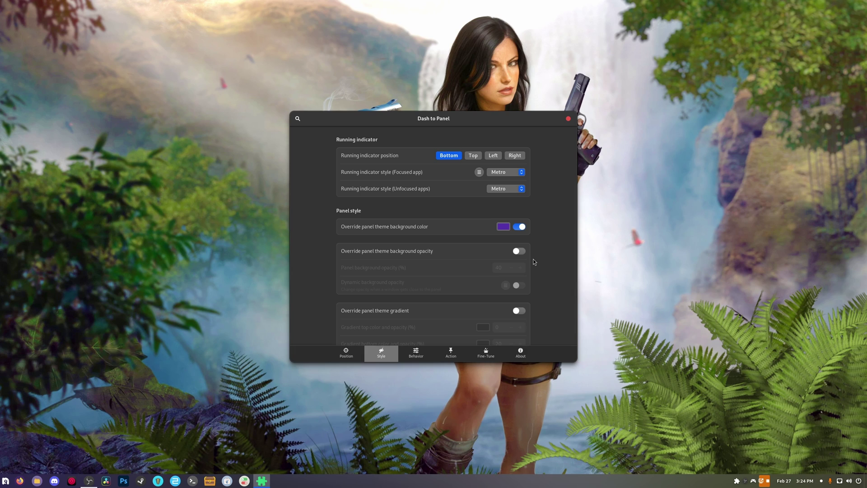
scroll(534, 259, down, 1)
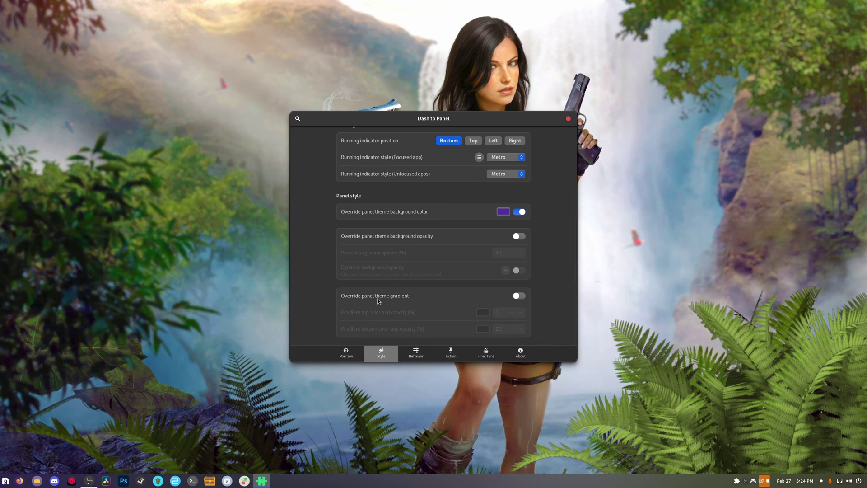
Swap the background colour for a purple top and bottom gradient, raising top opacity to 40%
click(520, 212)
click(520, 295)
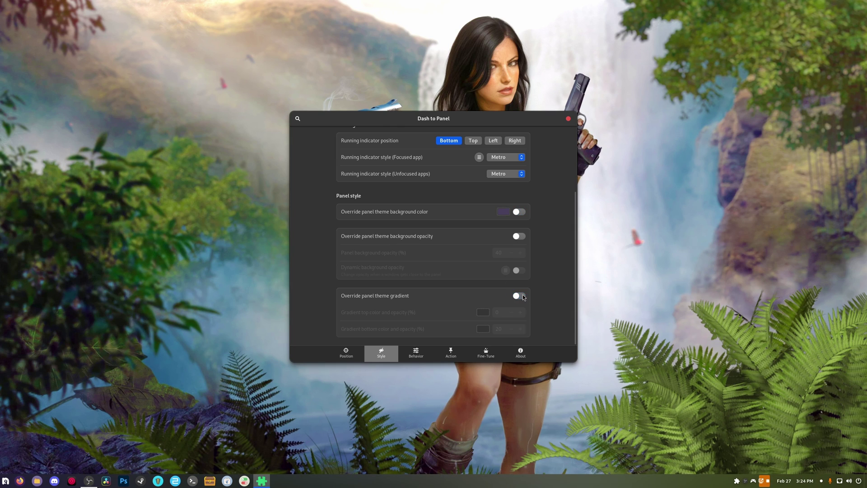
click(483, 312)
click(451, 252)
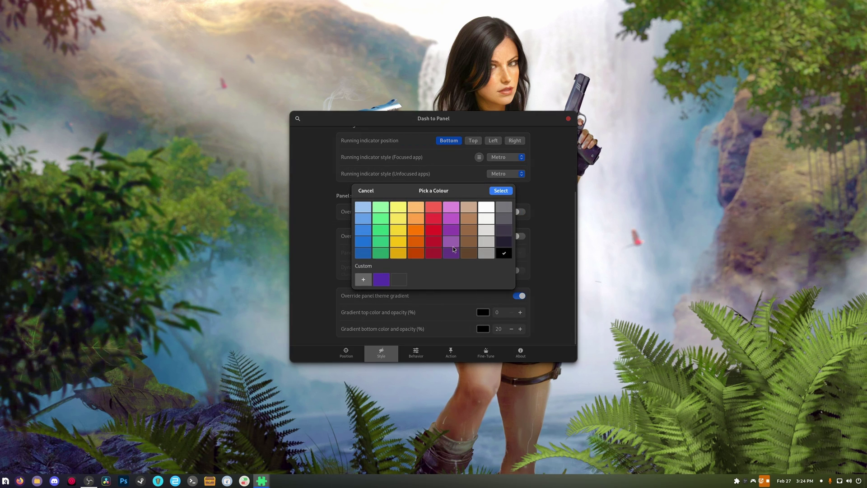
click(500, 191)
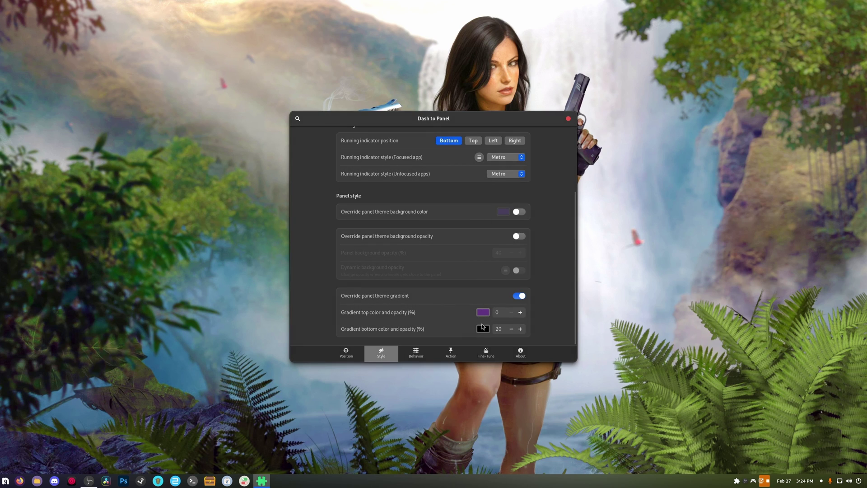
click(482, 328)
click(451, 241)
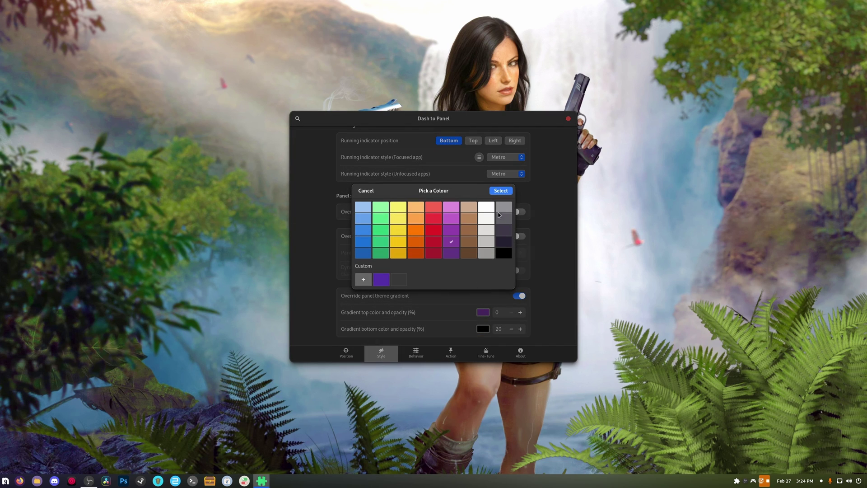
click(501, 191)
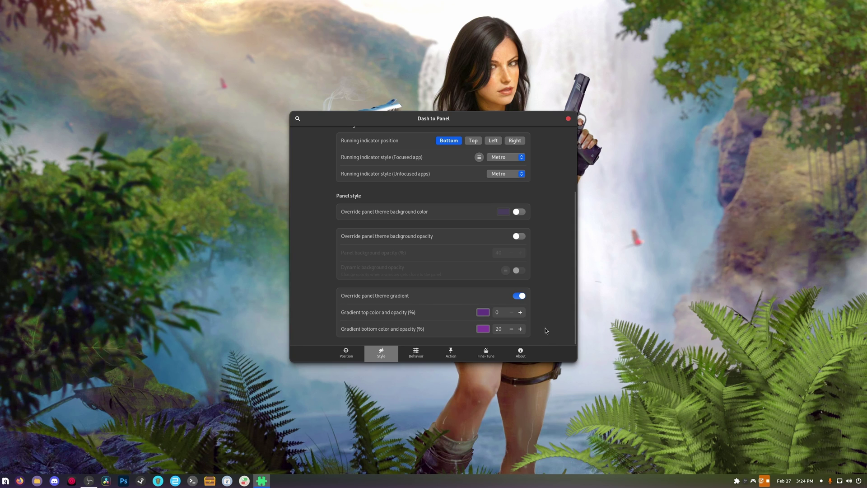
click(519, 313)
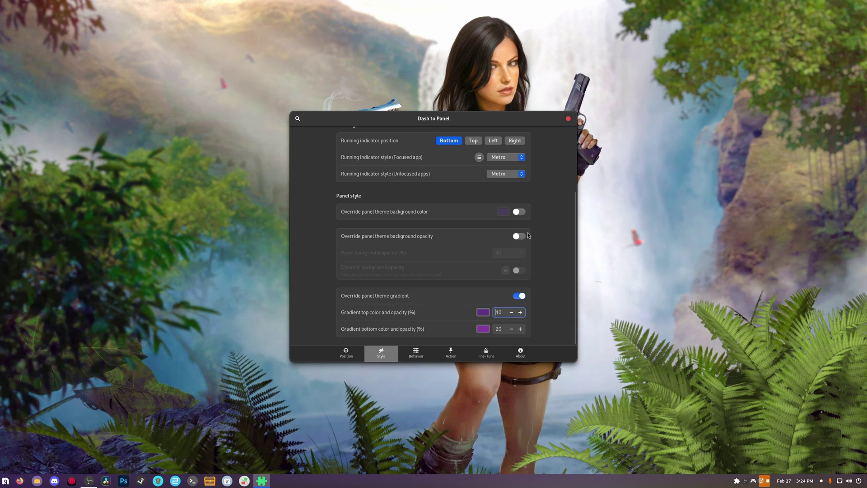
Try Dots for the focused-app indicator, revert to Metro, and go to Behavior
click(510, 159)
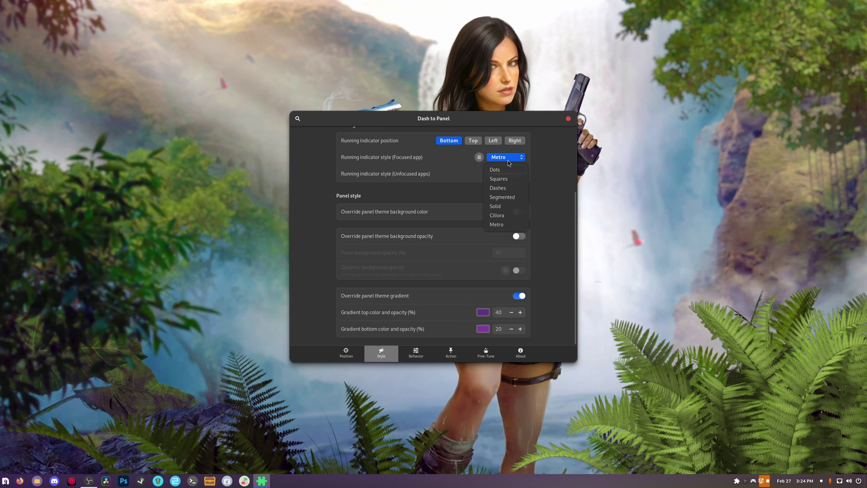
click(505, 171)
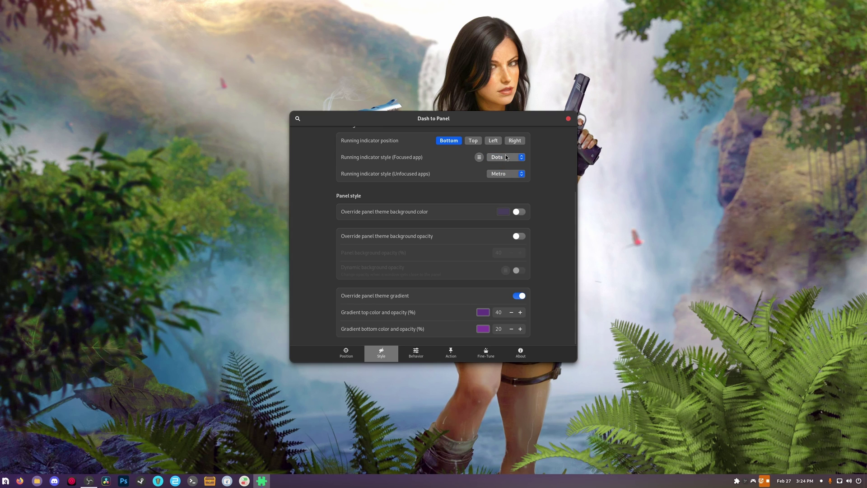
click(506, 157)
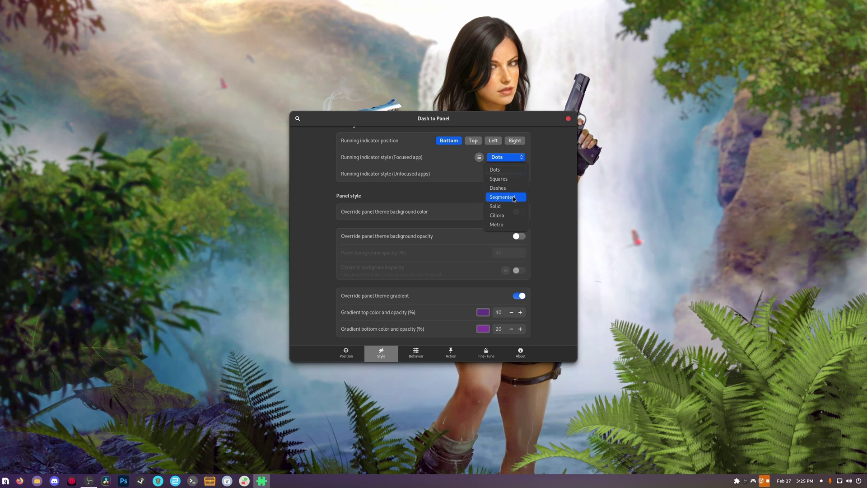
click(498, 224)
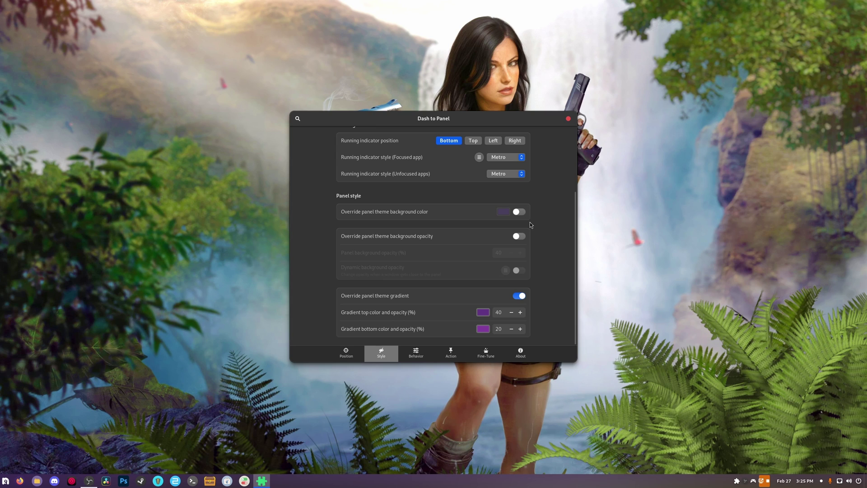
click(410, 357)
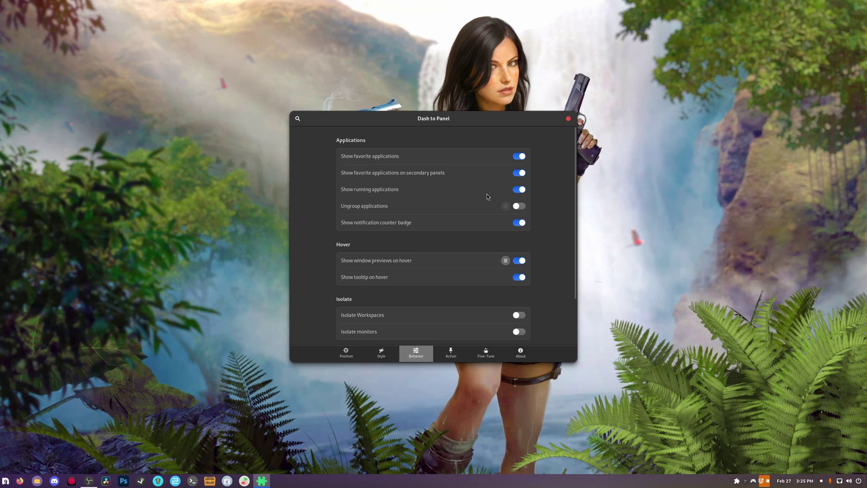
Browse the Action and Fine-Tune options, ending on the About page showing version 60
scroll(372, 297, down, 3)
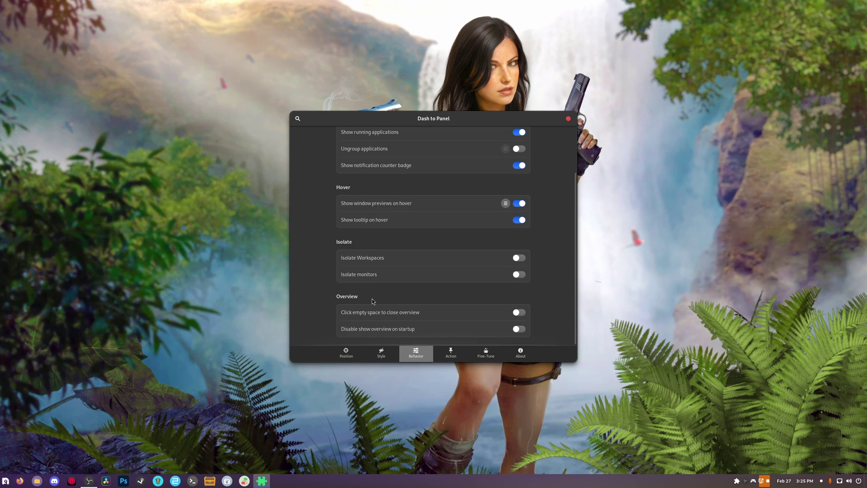
click(447, 355)
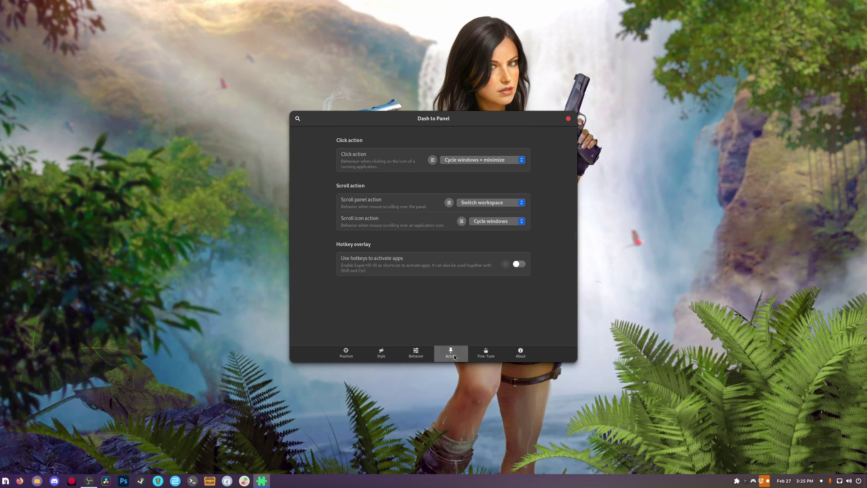
click(486, 353)
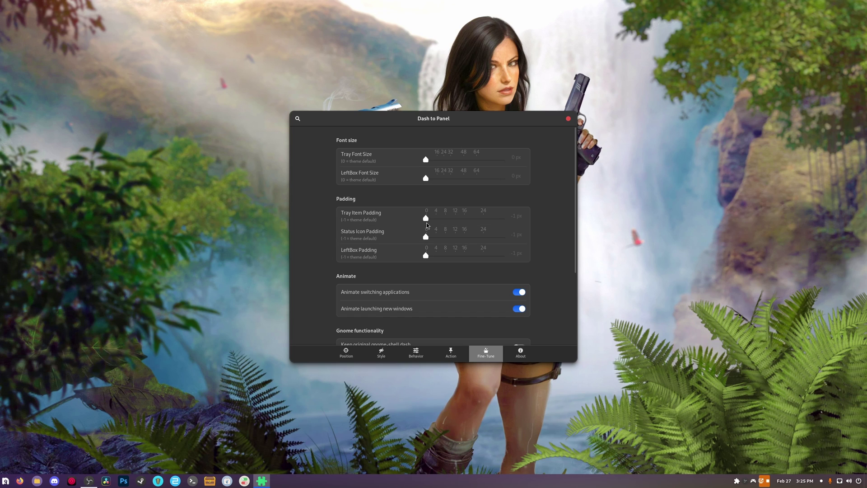
scroll(338, 291, down, 3)
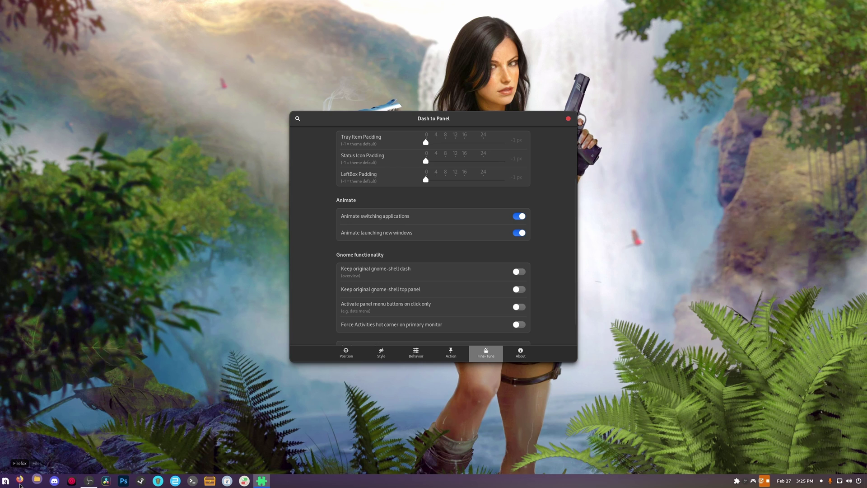
scroll(362, 319, down, 2)
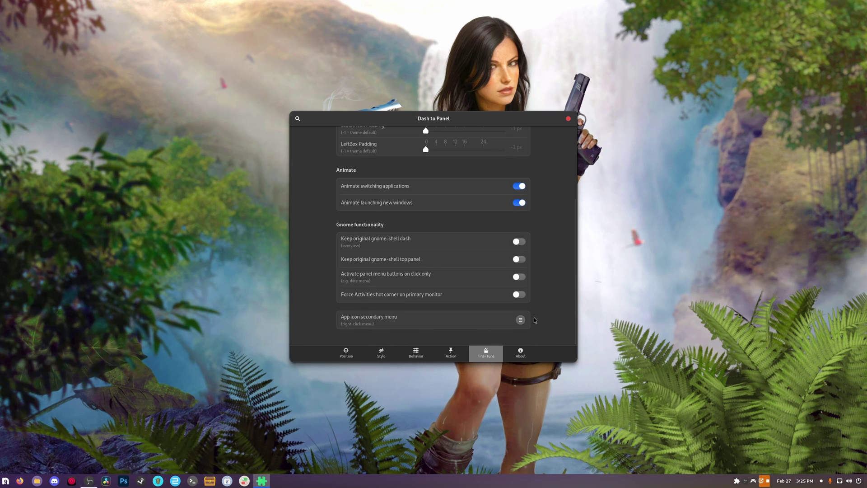
click(521, 353)
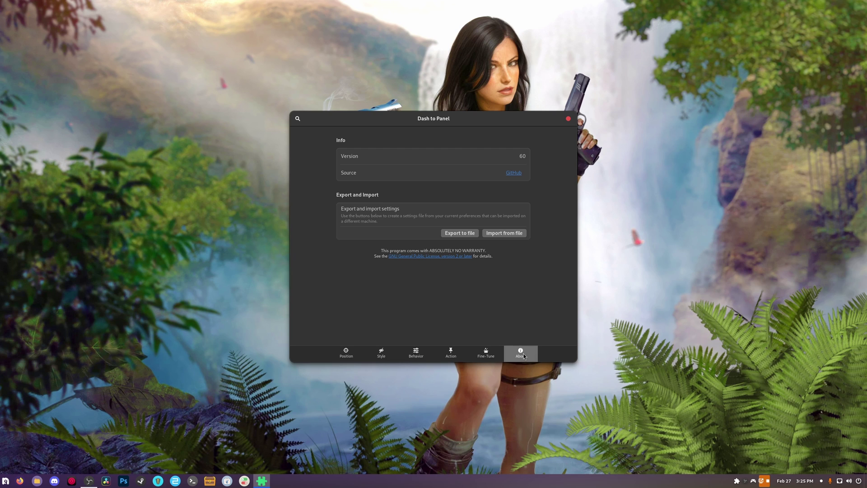
click(568, 118)
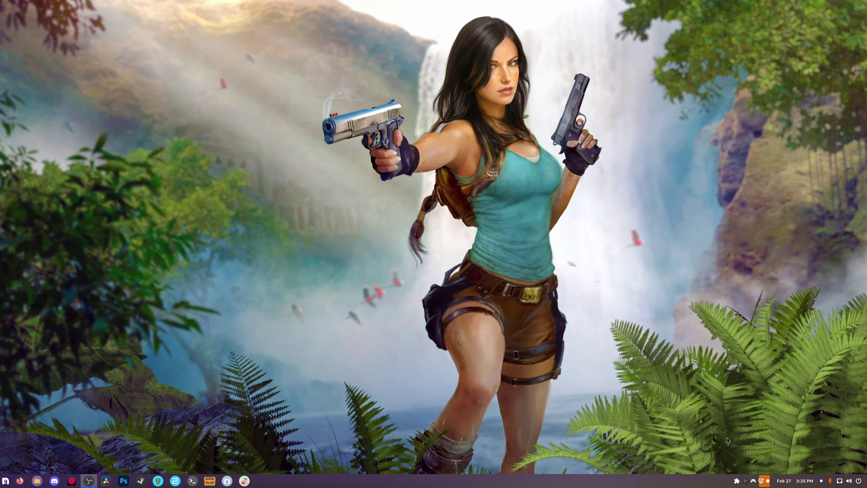
click(736, 480)
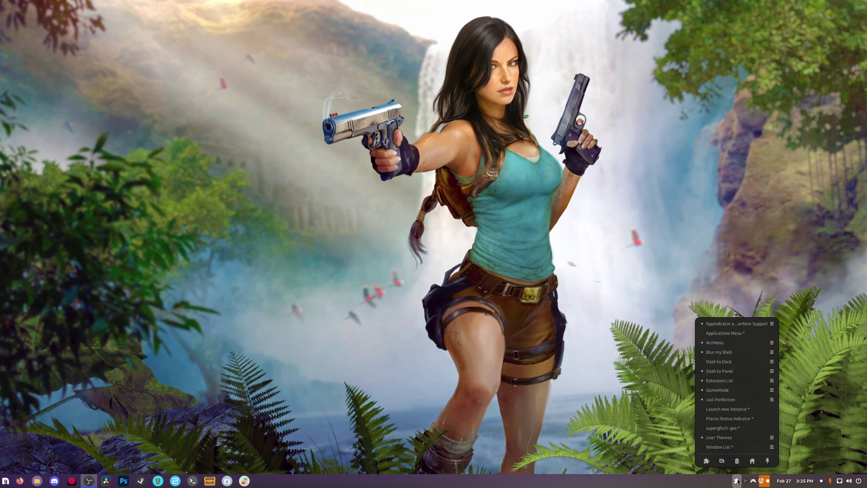
click(724, 372)
click(734, 4)
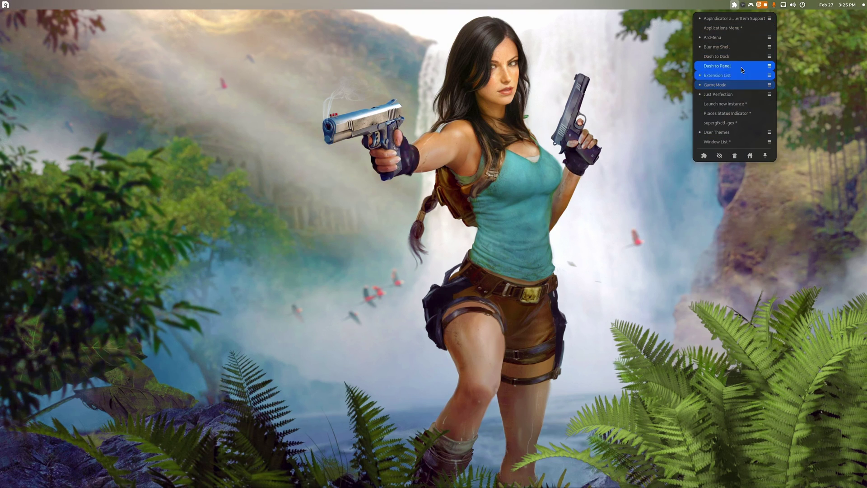
click(717, 56)
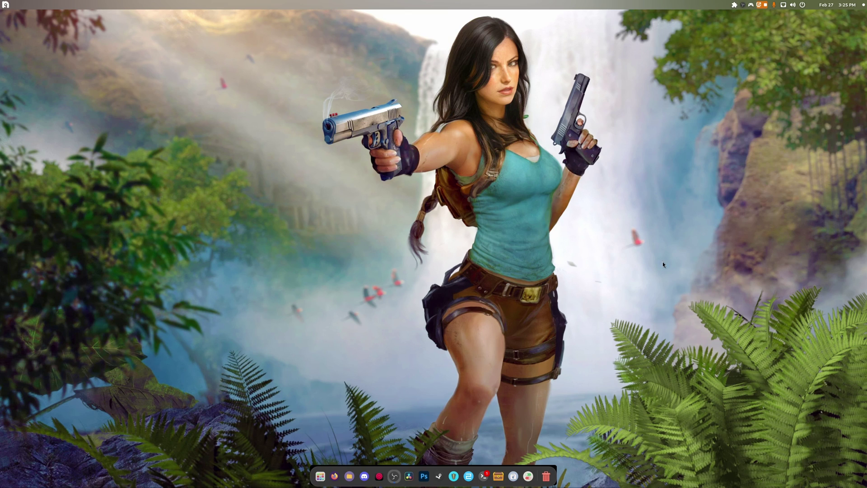
click(735, 4)
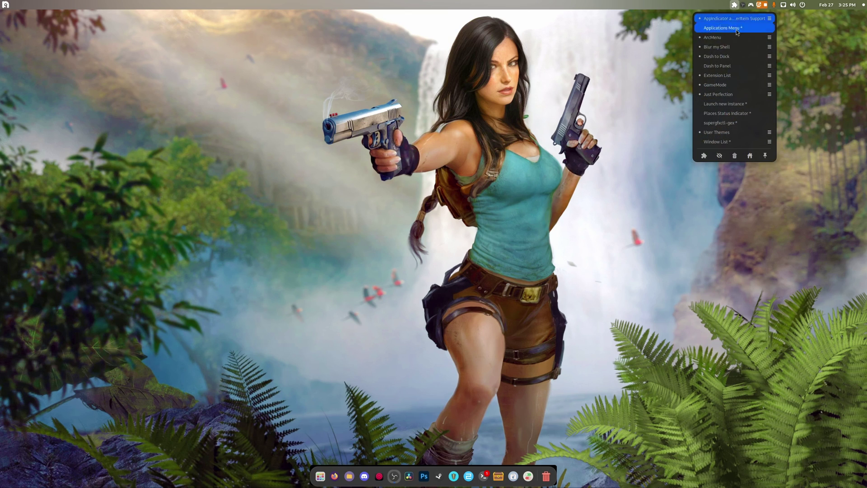
click(714, 46)
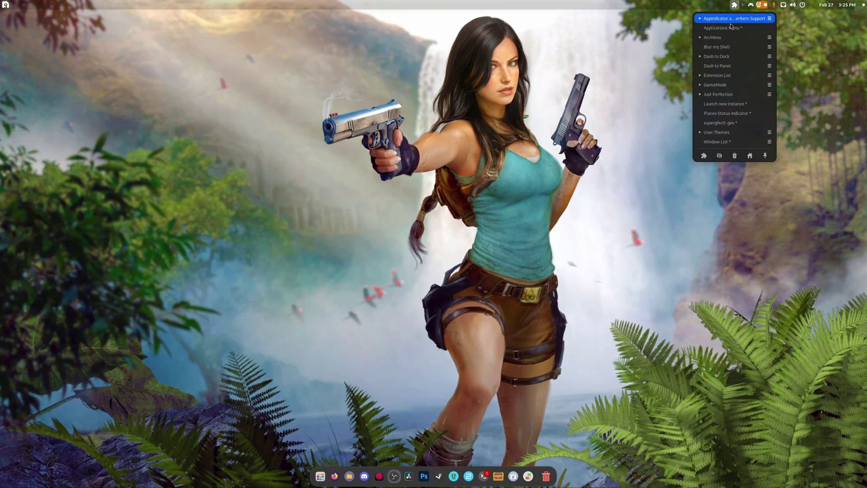
click(714, 46)
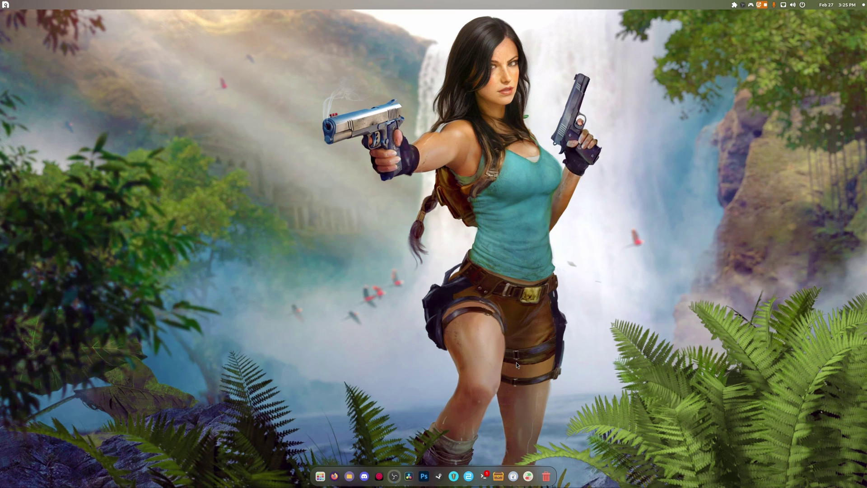
click(320, 476)
Close the applications overview, then open and dismiss the top-left applications menu
click(320, 475)
click(5, 4)
key(Escape)
Close the applications overview and glance at the installed extensions list in the top bar
click(320, 477)
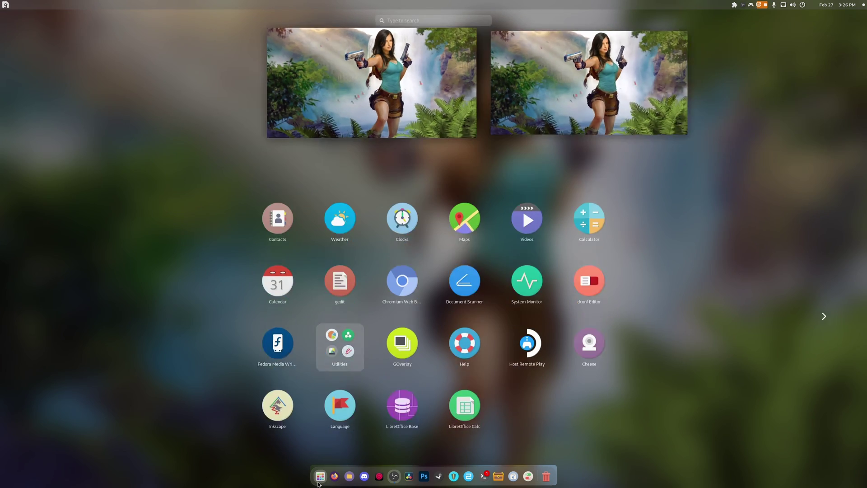
click(319, 478)
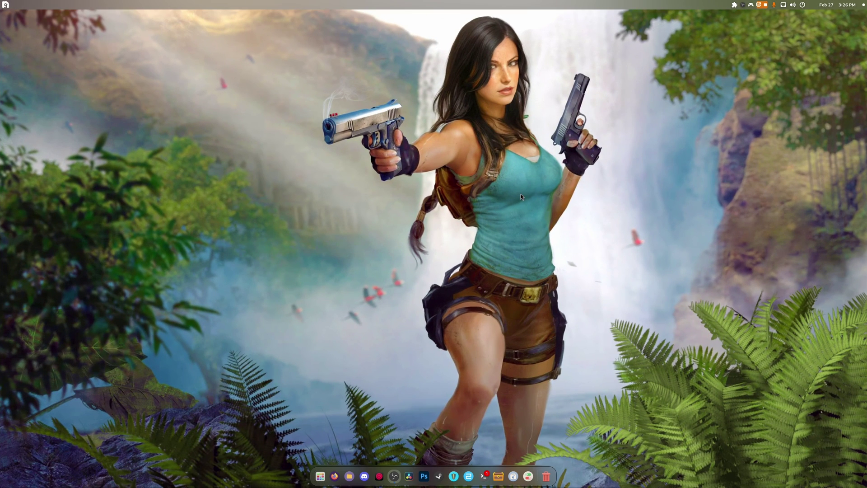
click(734, 6)
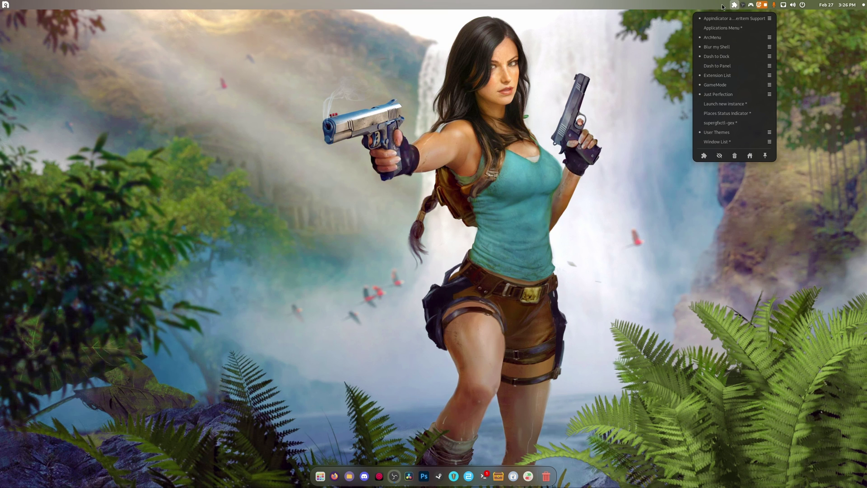
click(681, 30)
Launch Extension Manager, search 'system plus', and install SystemStatsPlus
click(320, 476)
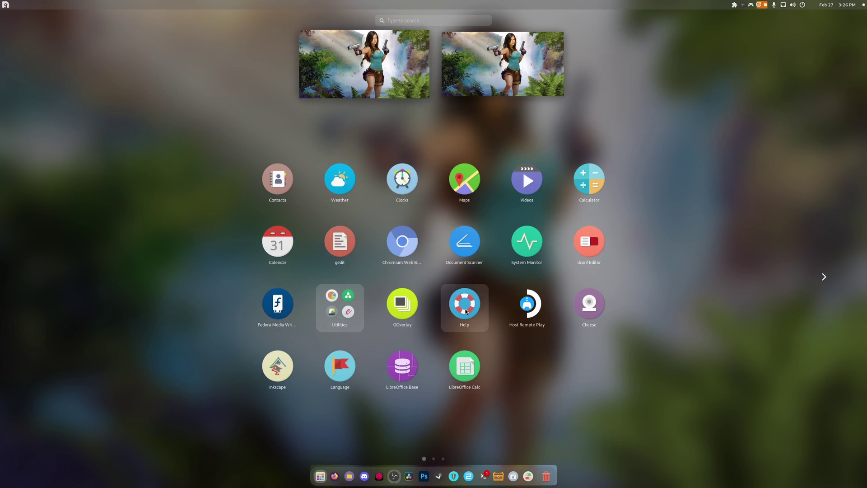
click(527, 241)
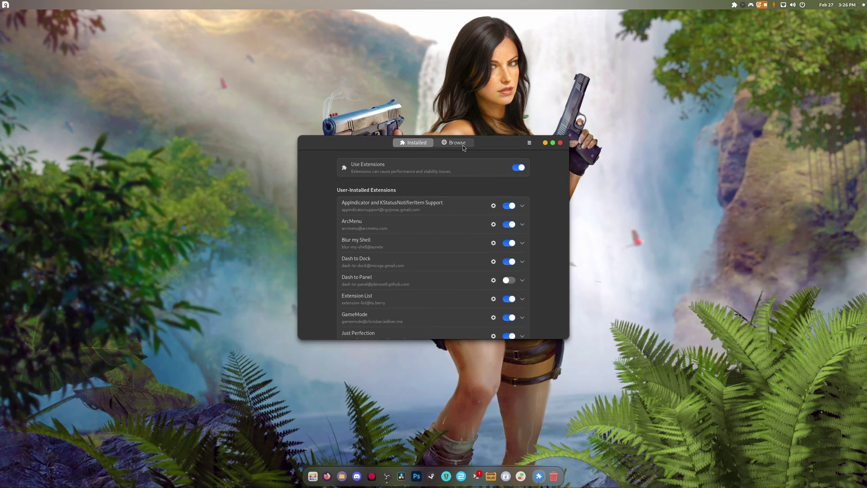
click(462, 145)
text(syst)
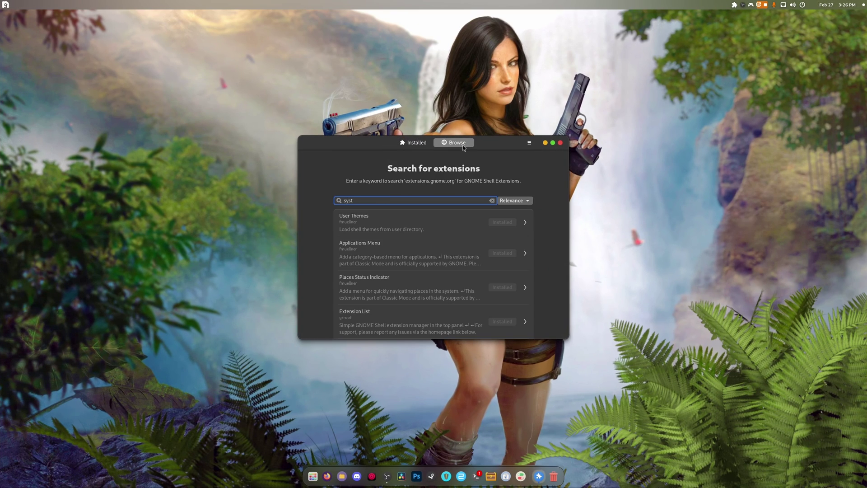
text(em plus)
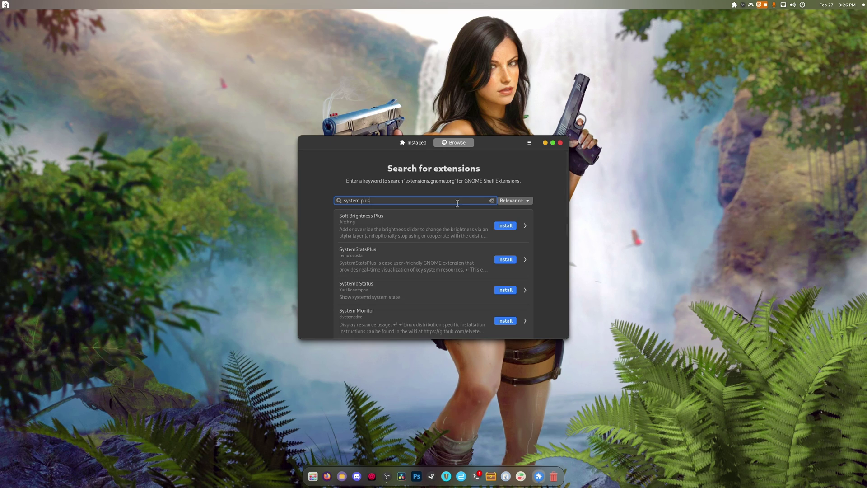
click(503, 260)
click(504, 266)
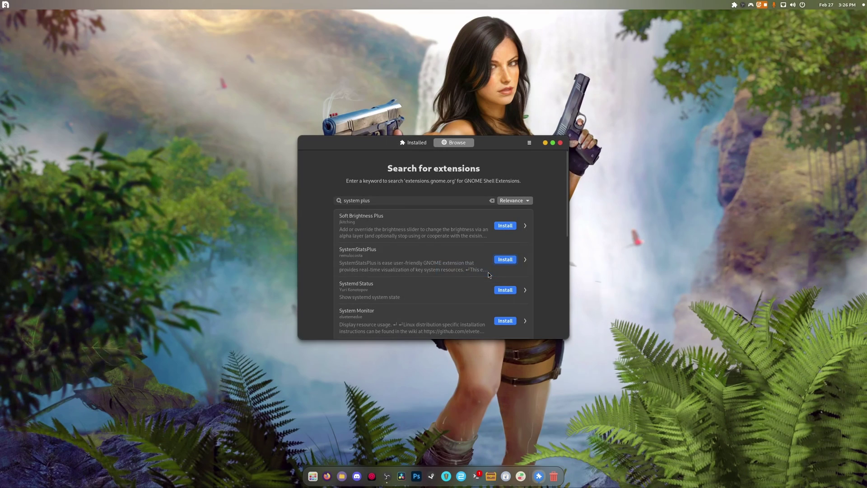
mouse_move(695, 9)
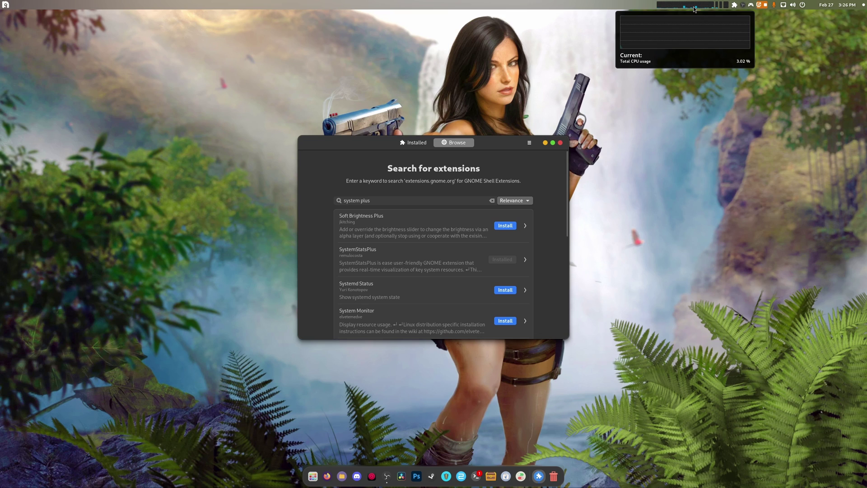
click(387, 475)
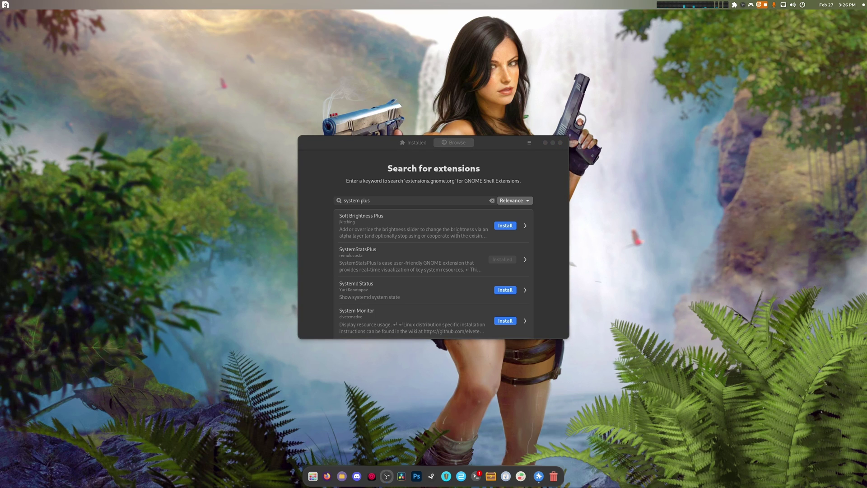
click(407, 204)
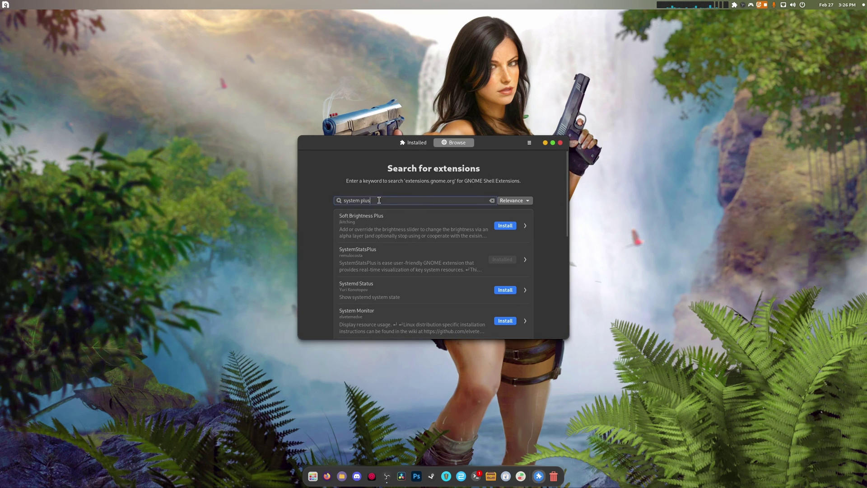
Search 'media', install Media Label and Controls (Mpris Label), then close Extension Manager
drag(379, 200, 308, 193)
key(BackSpace)
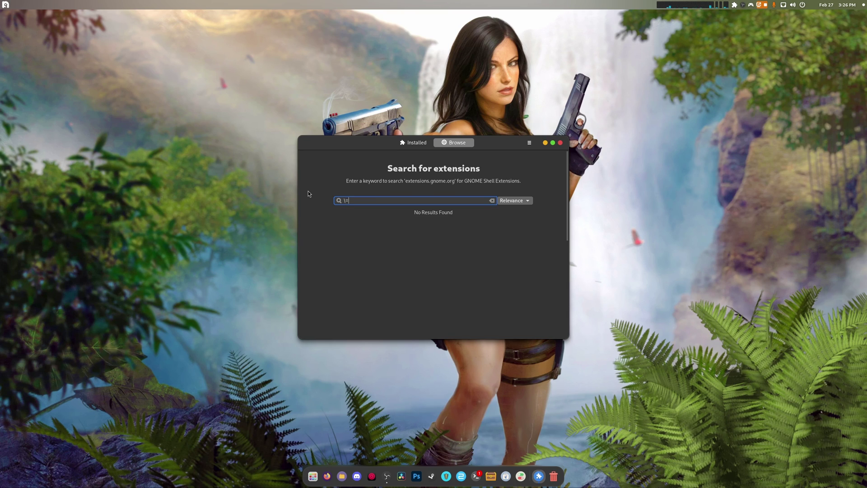
key(ctrl+a)
text(media)
click(504, 257)
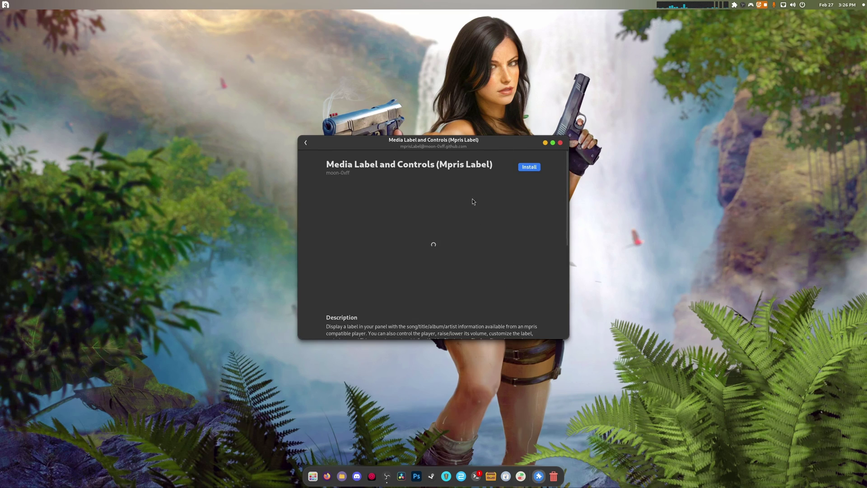
click(529, 167)
click(474, 270)
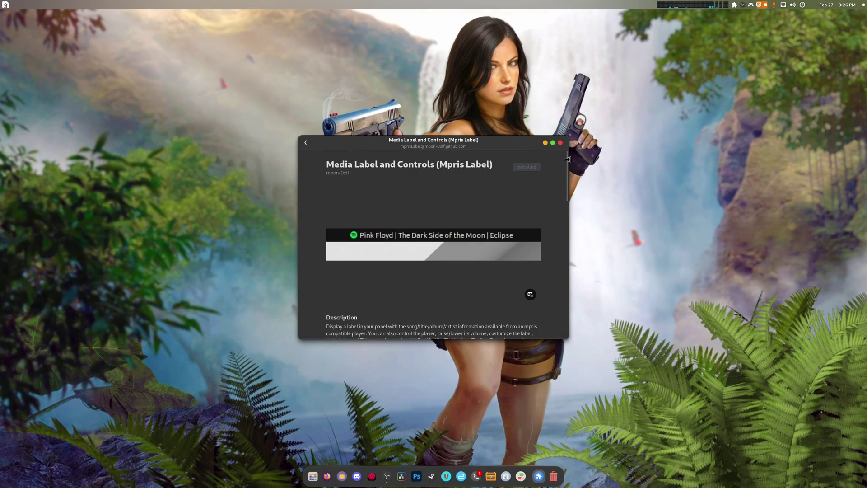
click(560, 142)
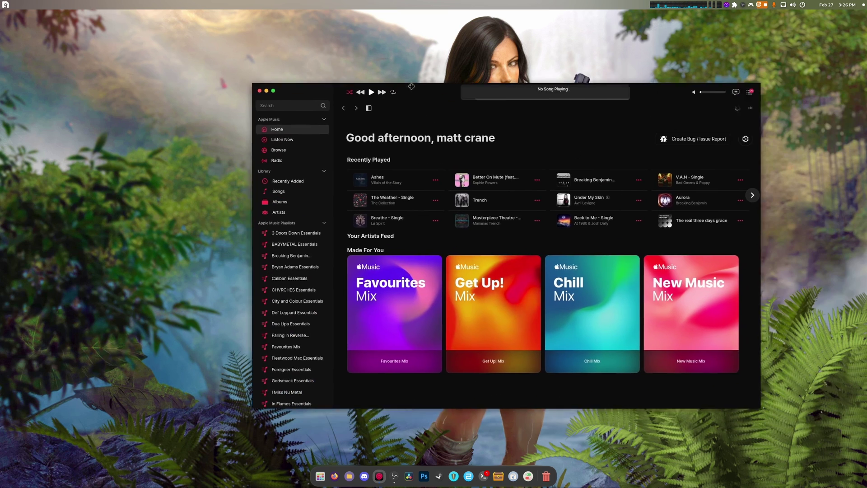
Move Cider left, play 'Better On Mute' briefly, pause it, and minimize the player
drag(411, 86, 216, 83)
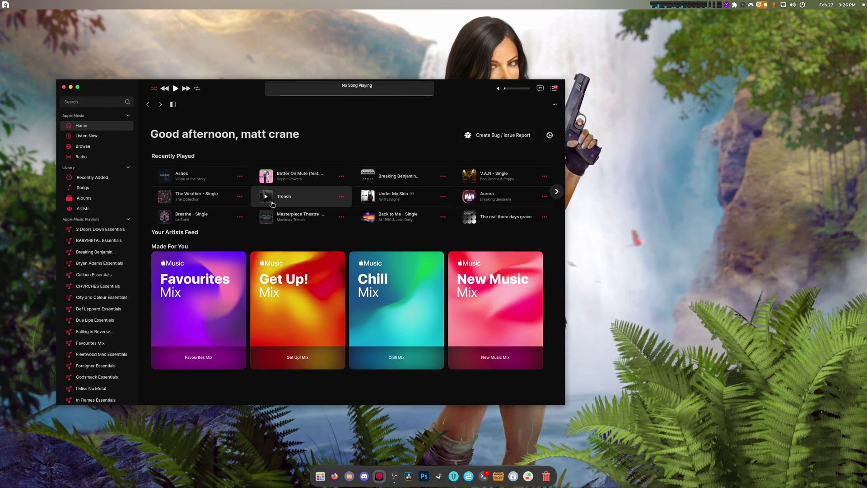
click(265, 176)
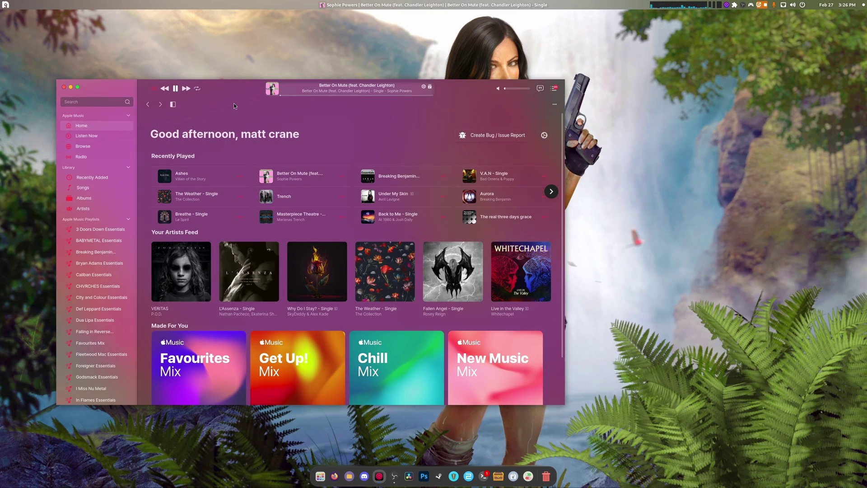
click(175, 88)
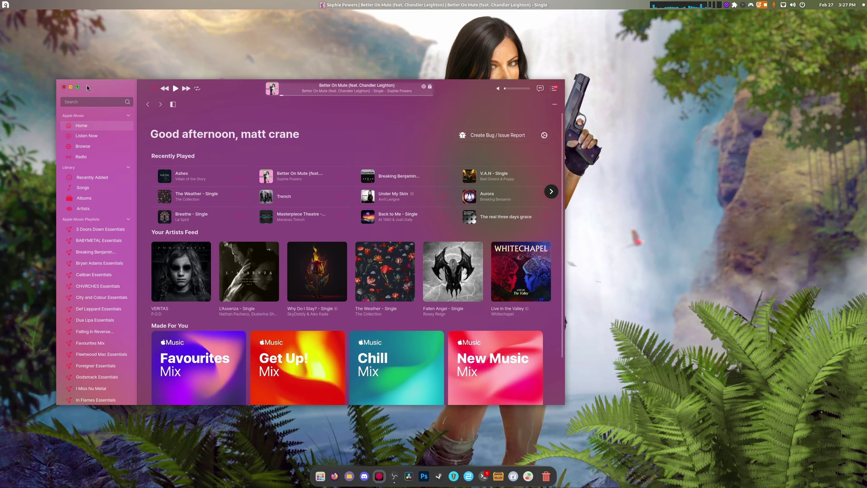
click(71, 87)
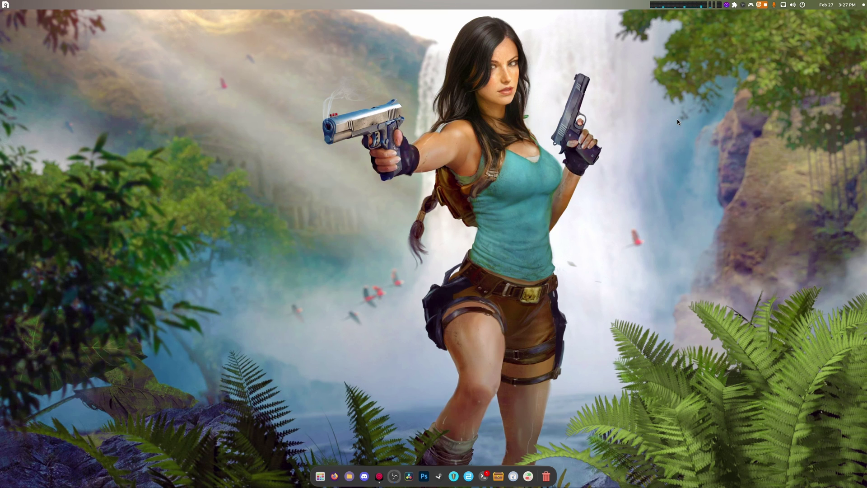
Set the top-bar extensions list to hide disabled extensions, then close it
click(733, 5)
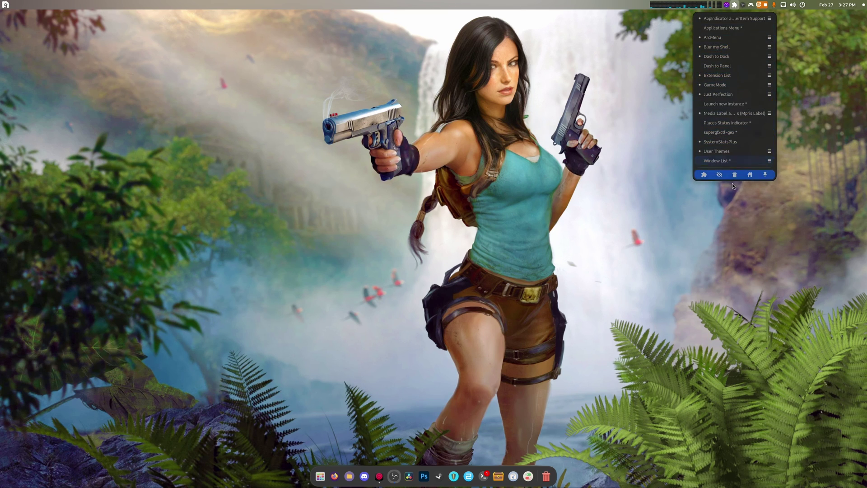
click(719, 175)
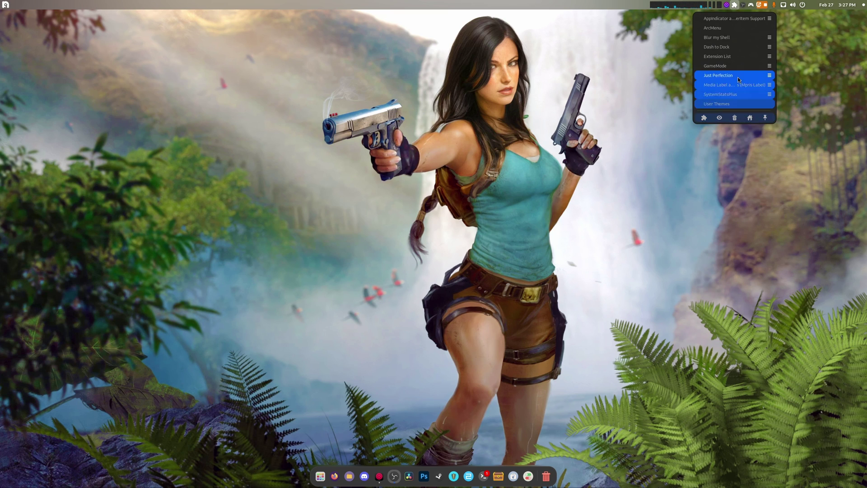
click(741, 206)
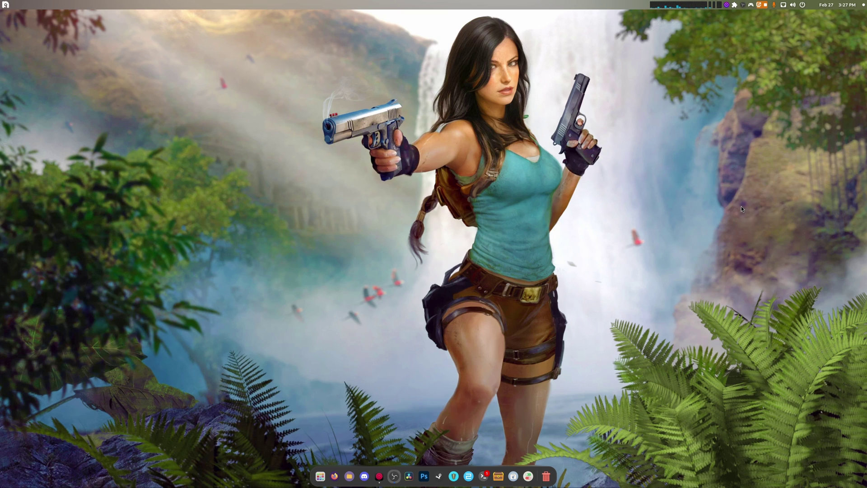